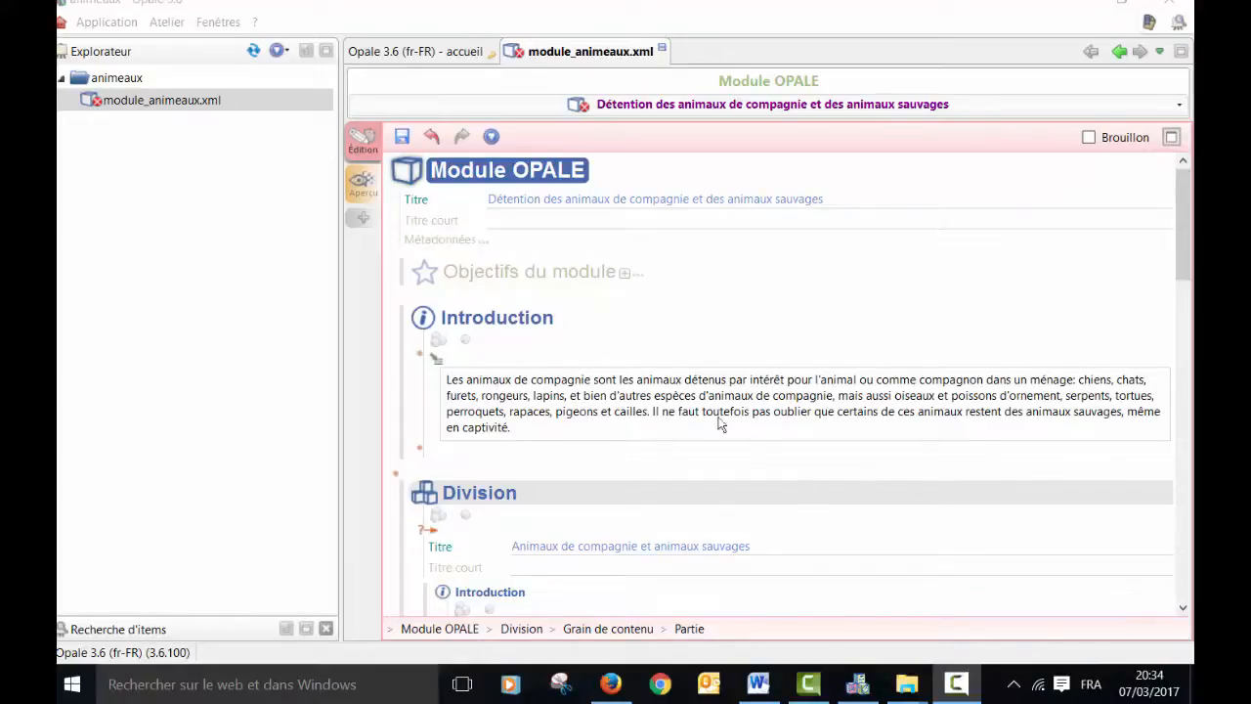
# Step: Create a new space named "images" inside the animeaux workshop
pyautogui.click(156, 108)
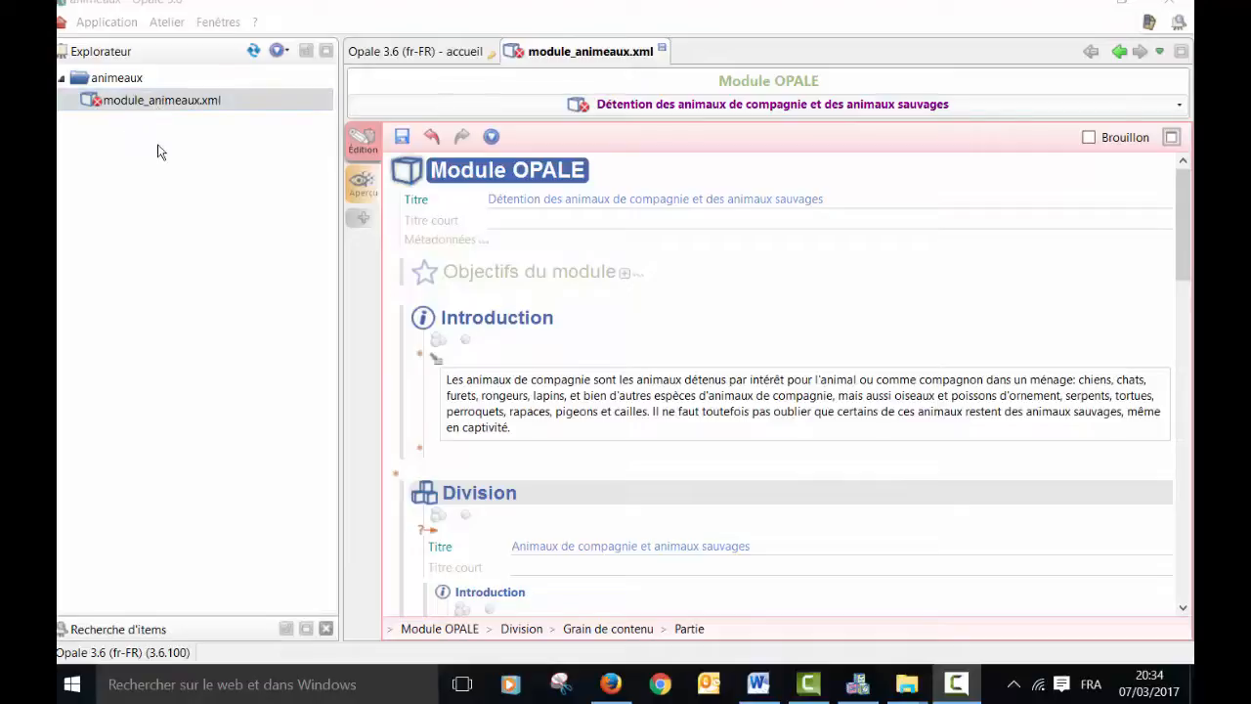
pyautogui.rightClick(119, 82)
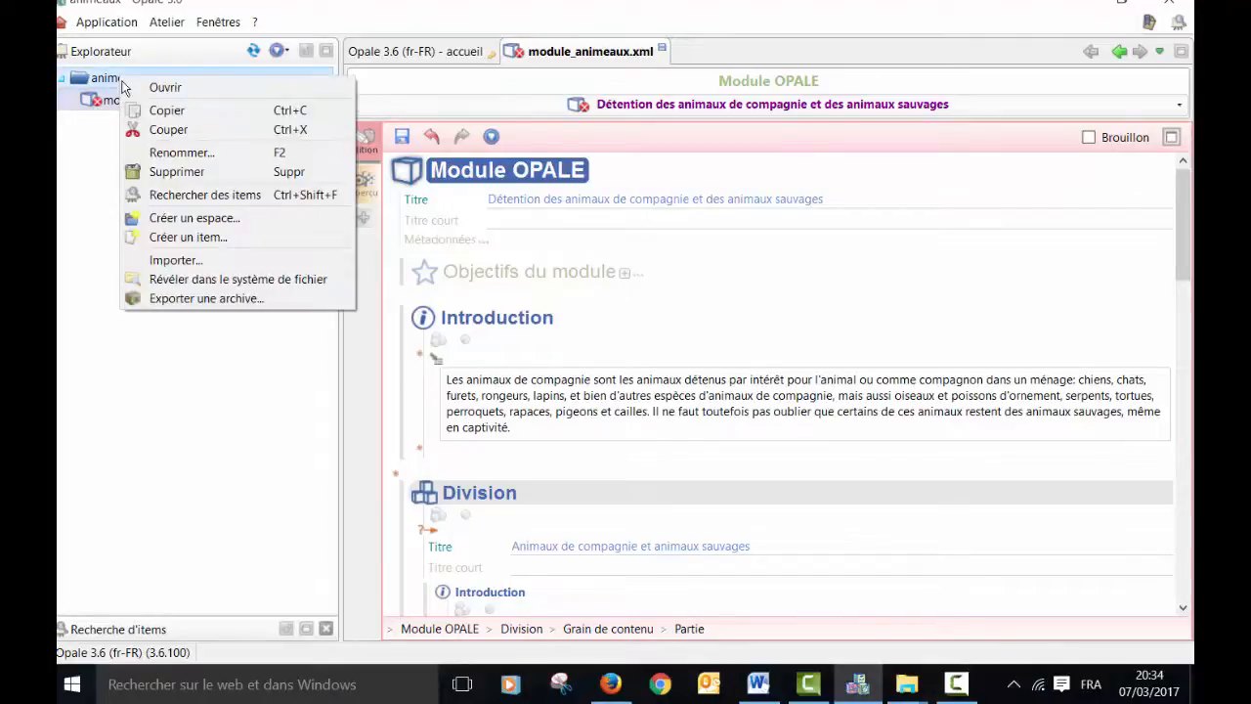
pyautogui.click(169, 219)
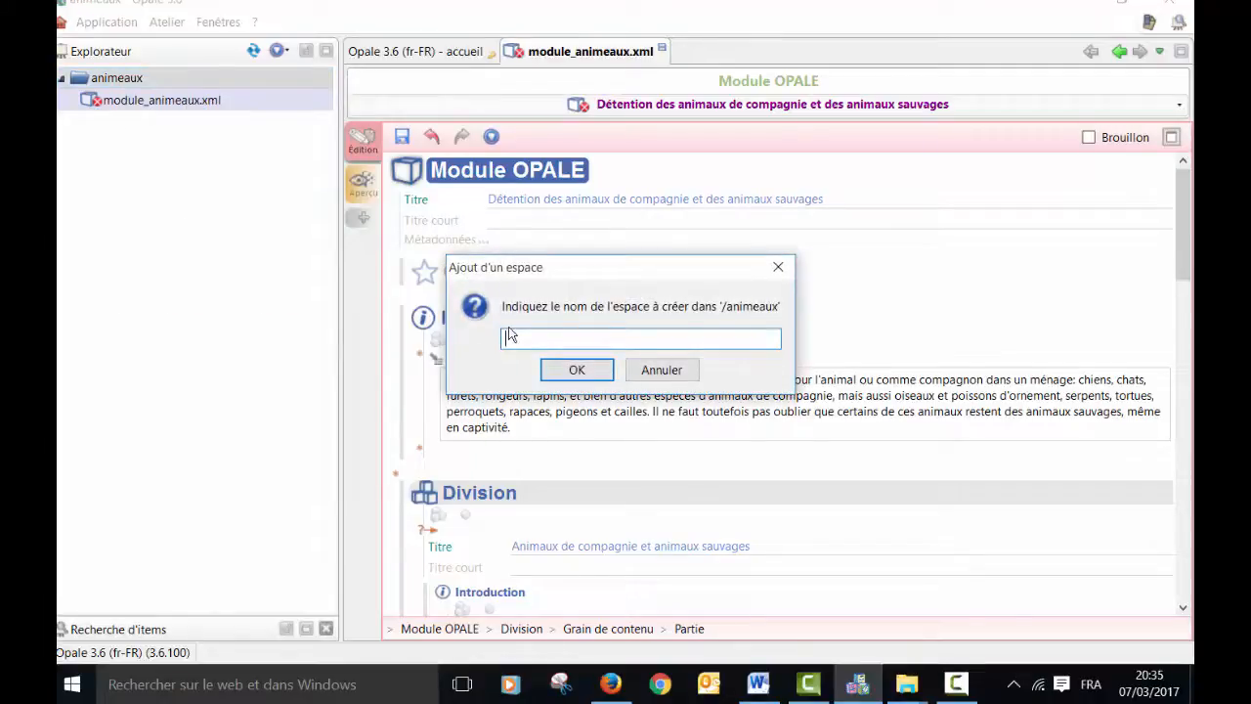
pyautogui.write('images')
pyautogui.click(576, 371)
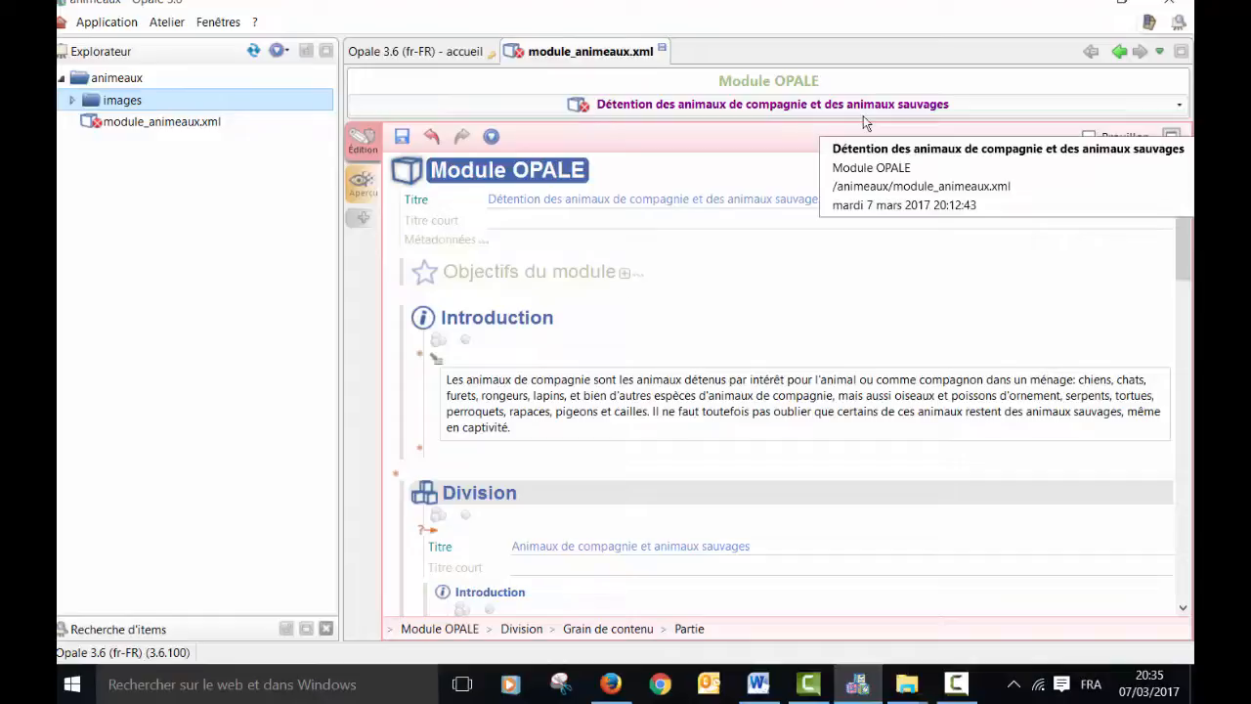
# Step: Copy chat.GIF, chien.GIF, chien1.gif and tigre.gif from the desktop folder "image opal" into the images space
pyautogui.click(1122, 8)
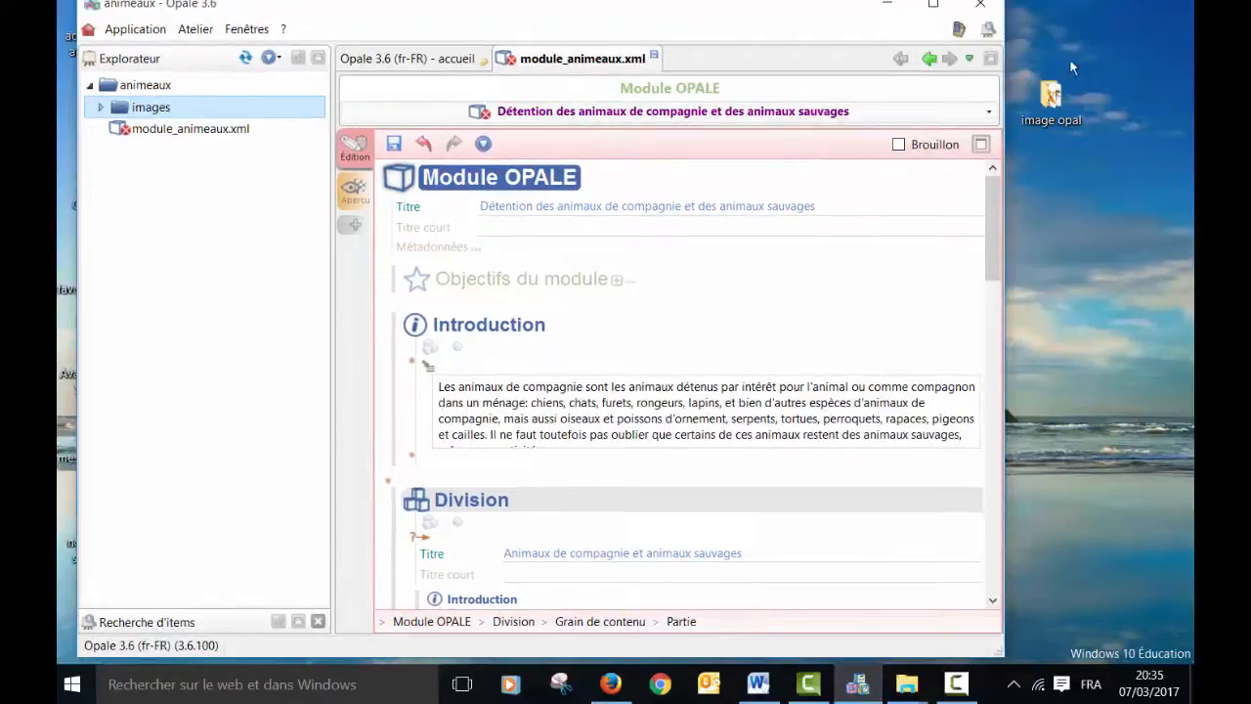
pyautogui.click(1054, 98)
pyautogui.doubleClick(1053, 98)
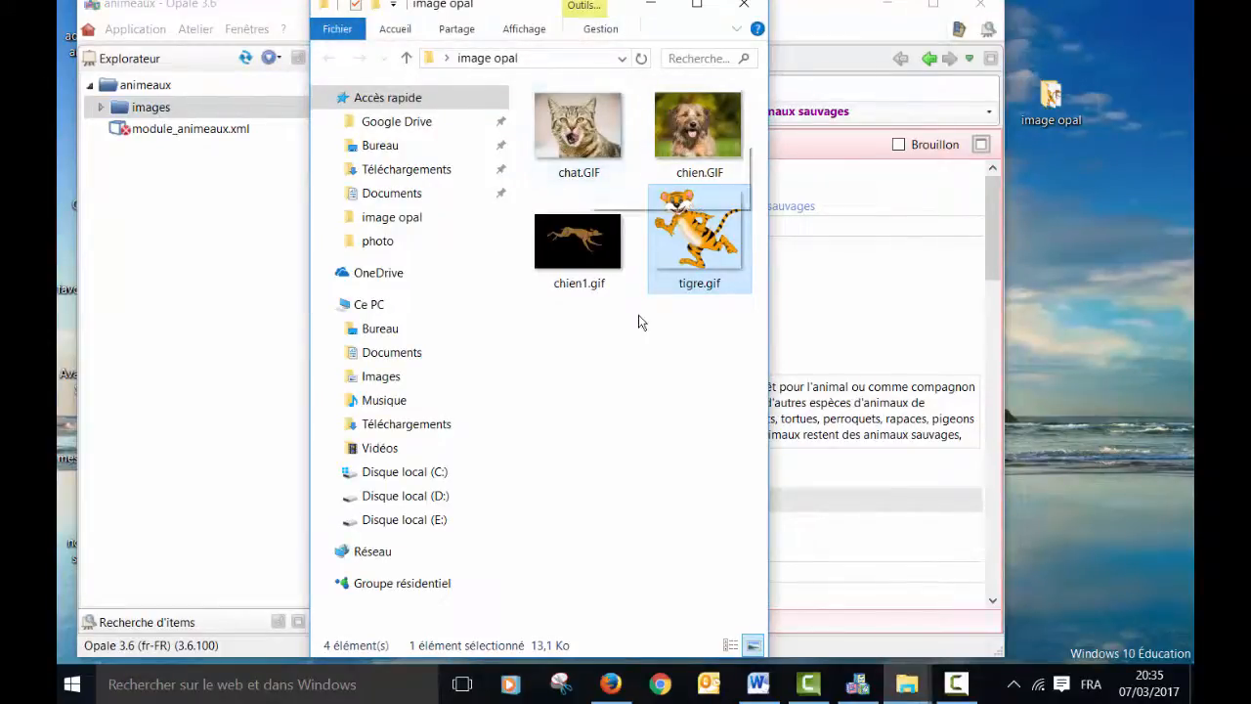
pyautogui.moveTo(745, 348); pyautogui.dragTo(115, 110)
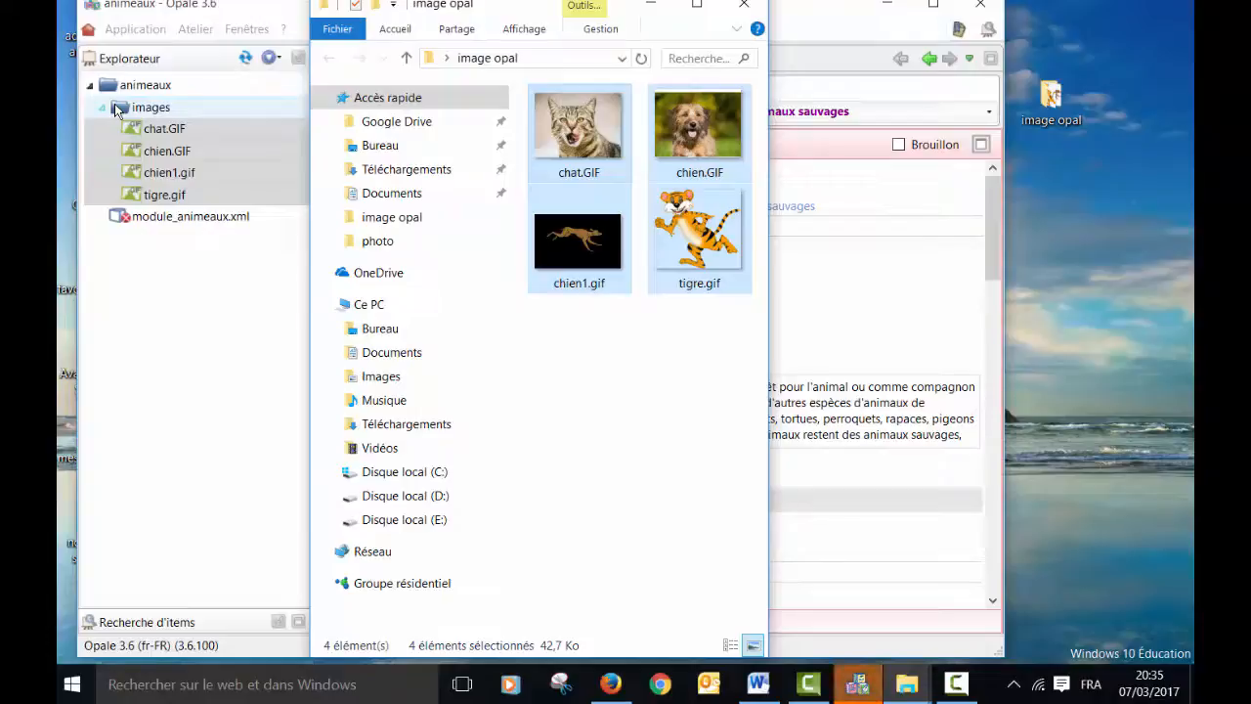
pyautogui.click(649, 5)
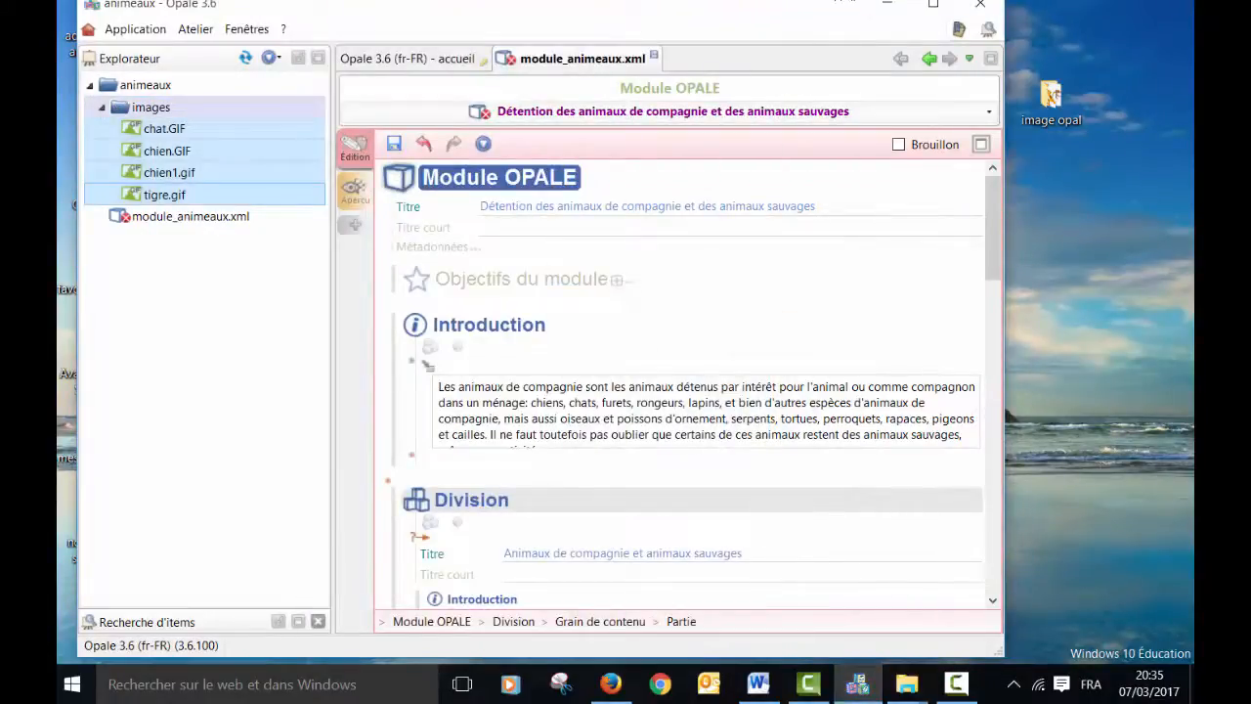
pyautogui.click(933, 6)
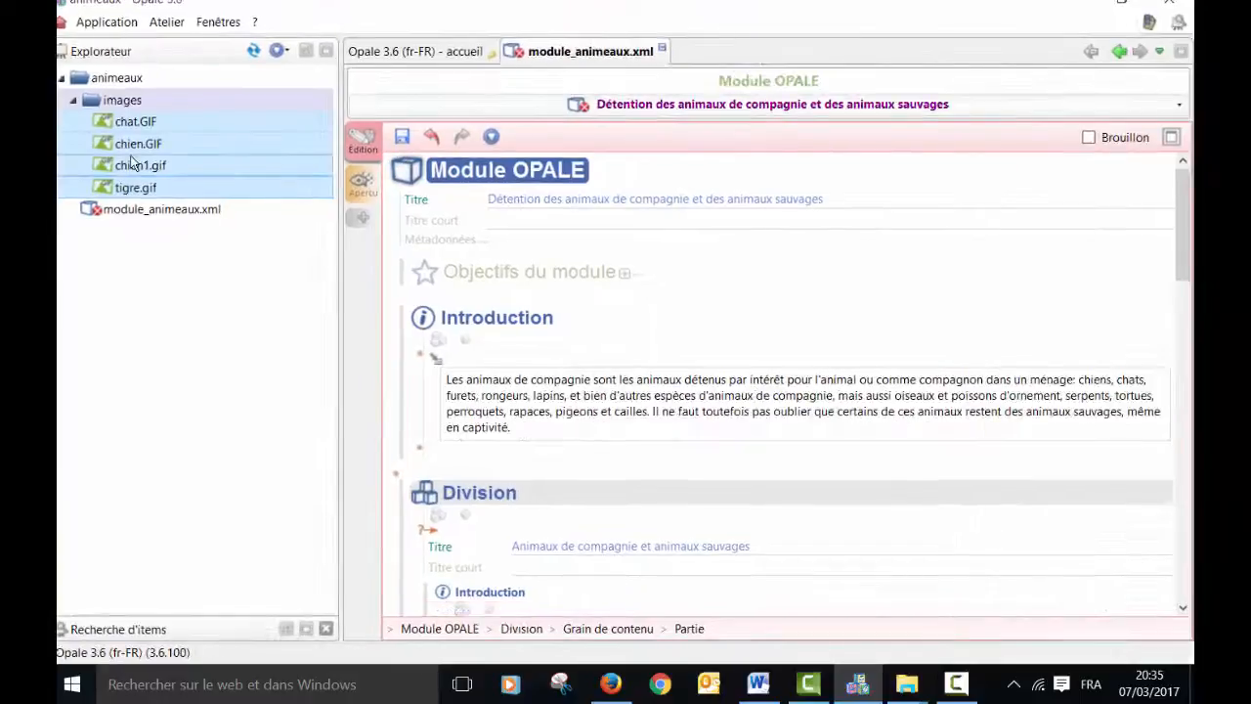
pyautogui.moveTo(132, 163)
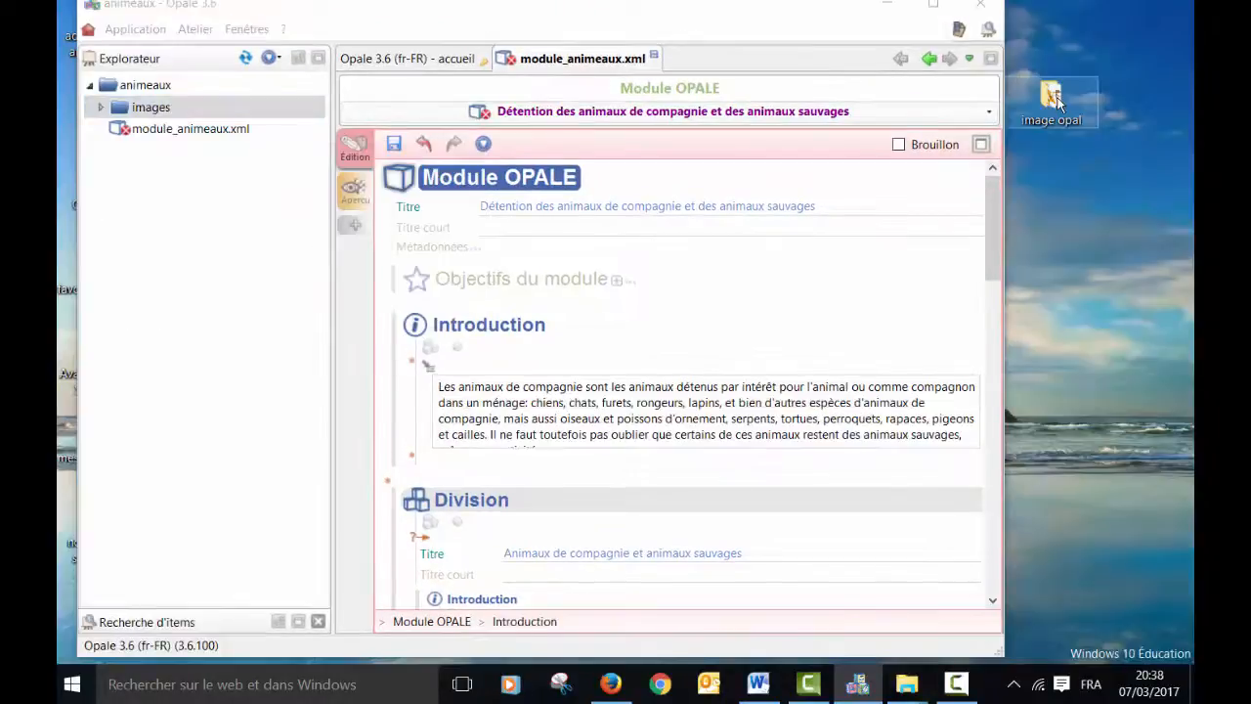
# Step: Copy the whole desktop folder "image opal" into the images space and check its contents in the explorer
pyautogui.moveTo(1058, 102); pyautogui.dragTo(109, 115)
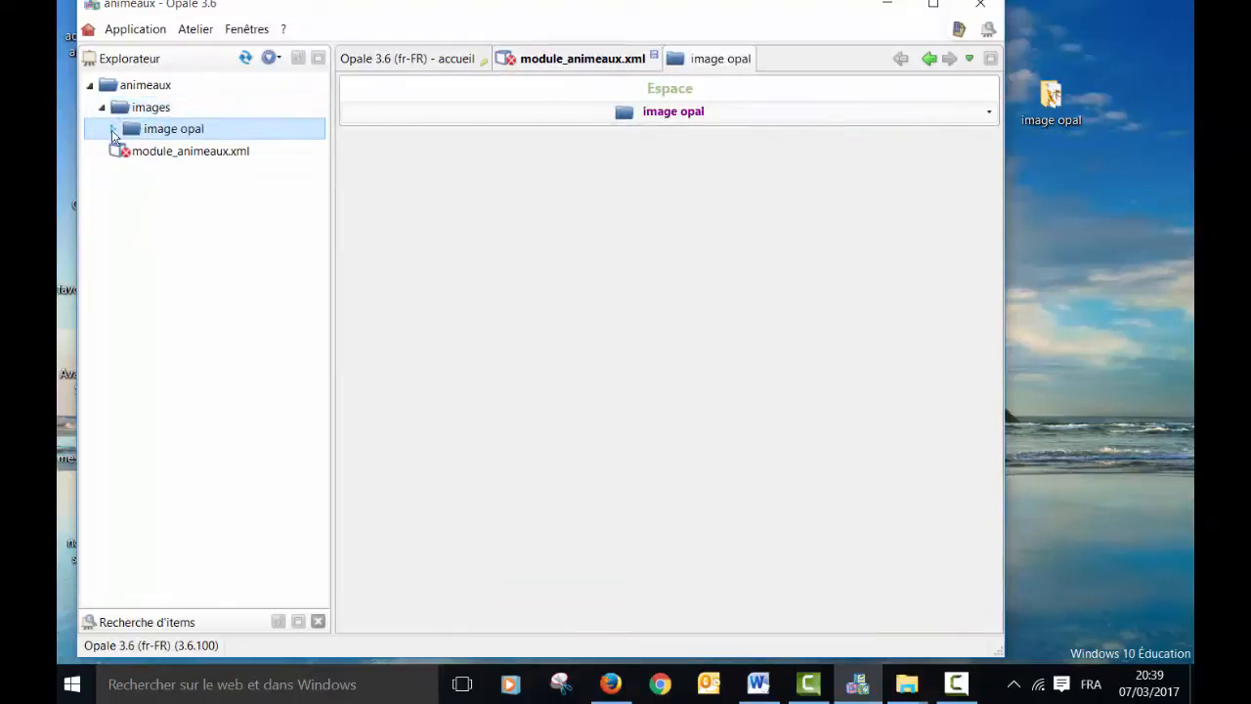
pyautogui.click(112, 130)
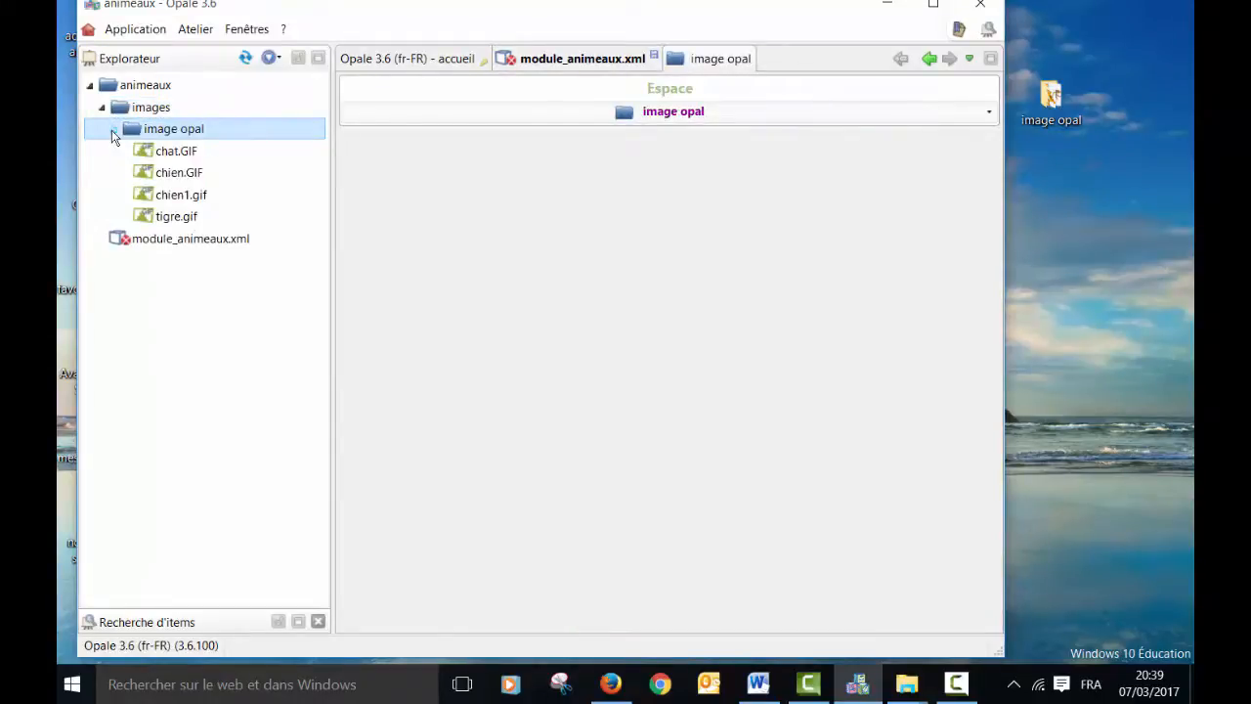
pyautogui.click(113, 130)
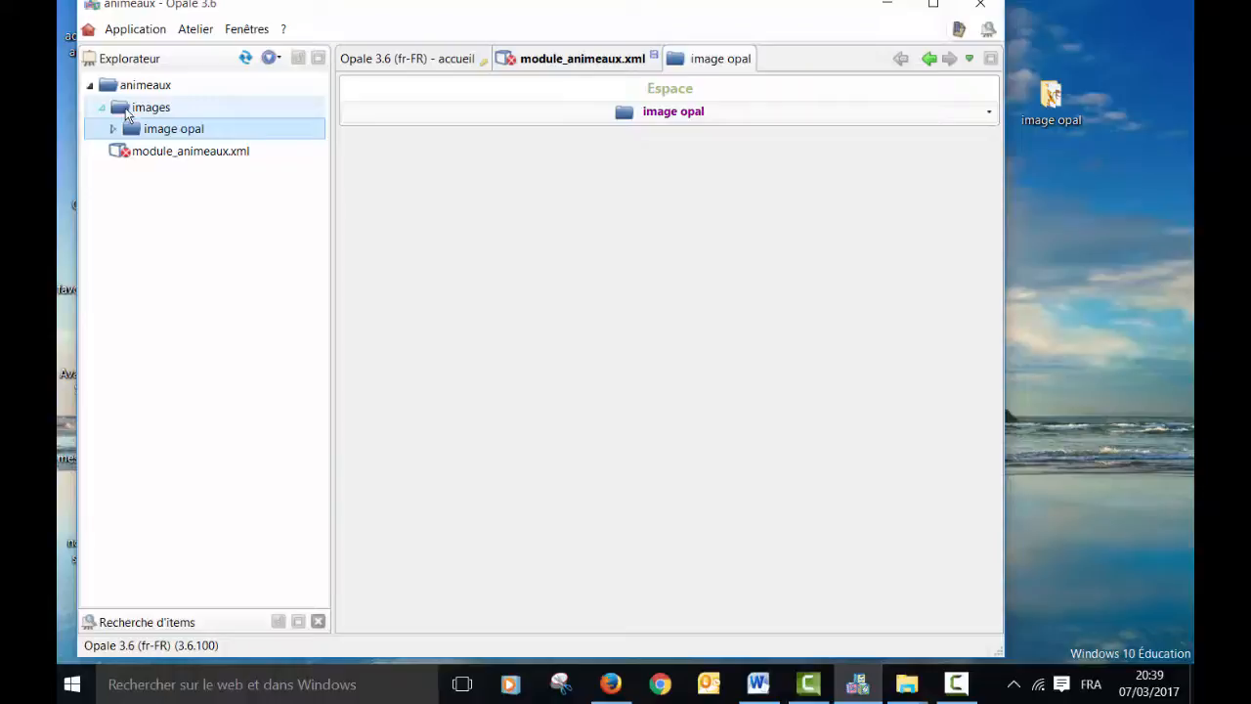
# Step: Import all four image files from the "image opal" folder on the Bureau into the images space
pyautogui.rightClick(125, 113)
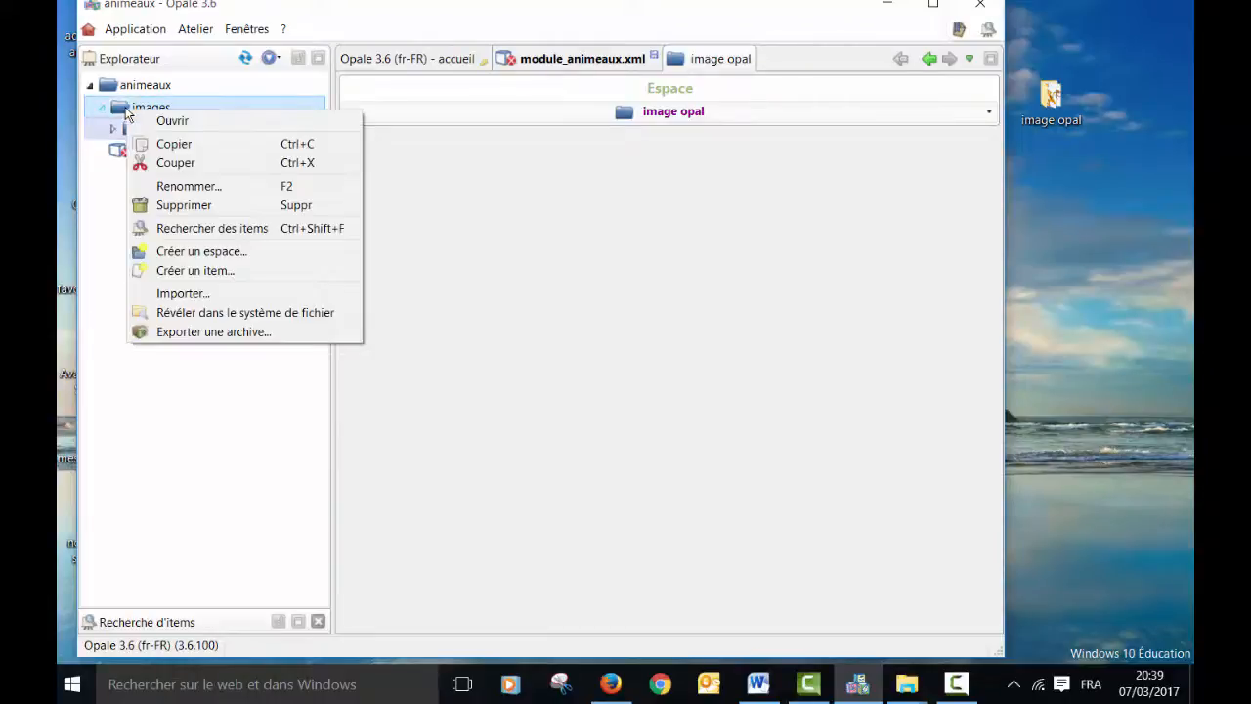
pyautogui.click(182, 296)
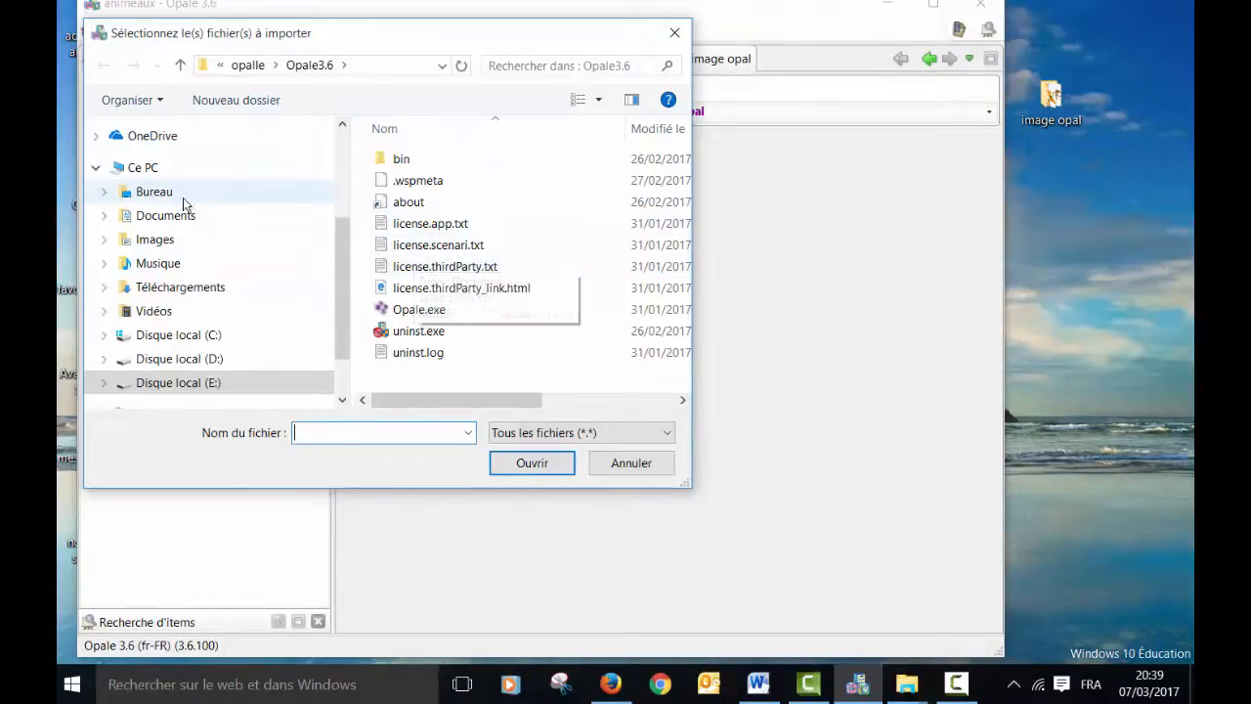
pyautogui.click(159, 195)
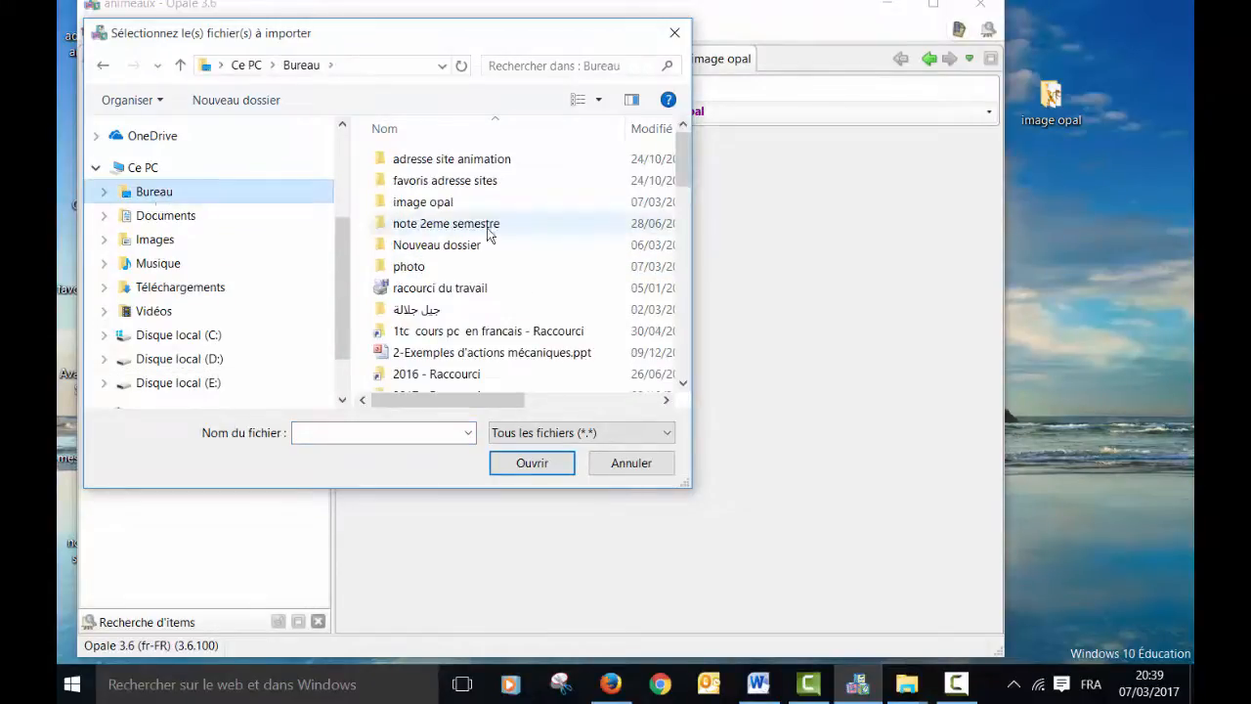
pyautogui.doubleClick(418, 205)
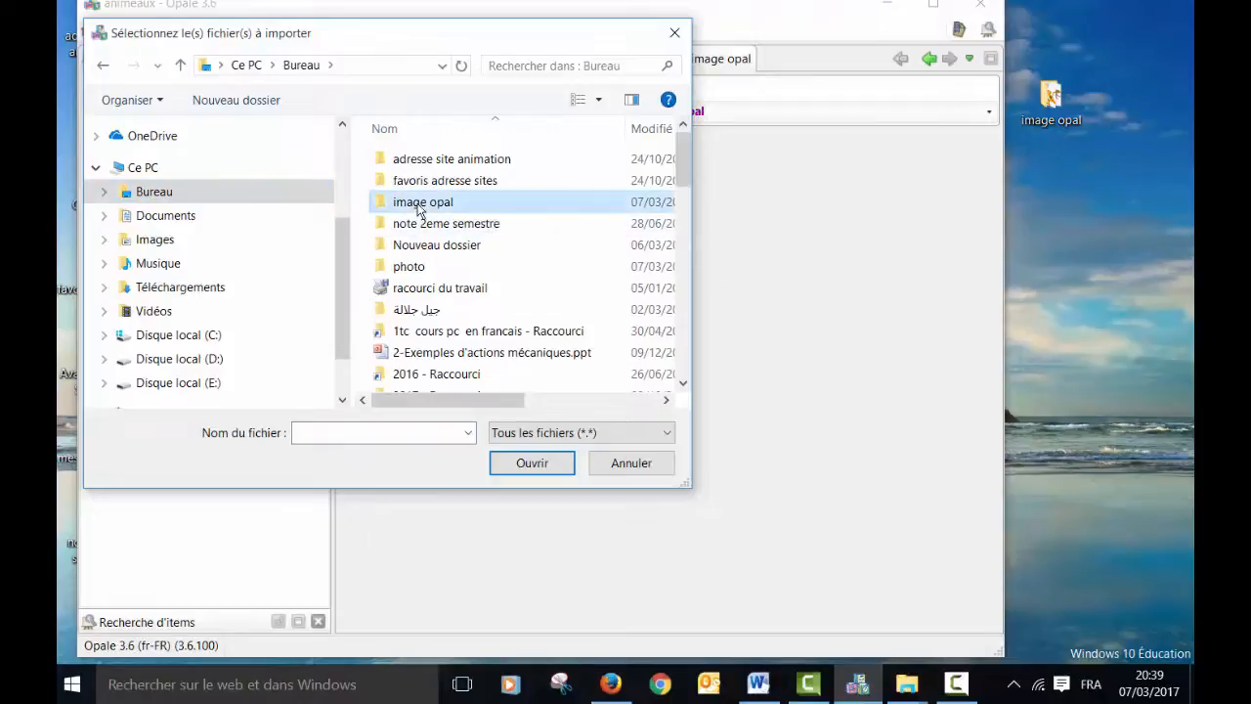
pyautogui.moveTo(661, 366); pyautogui.dragTo(397, 153)
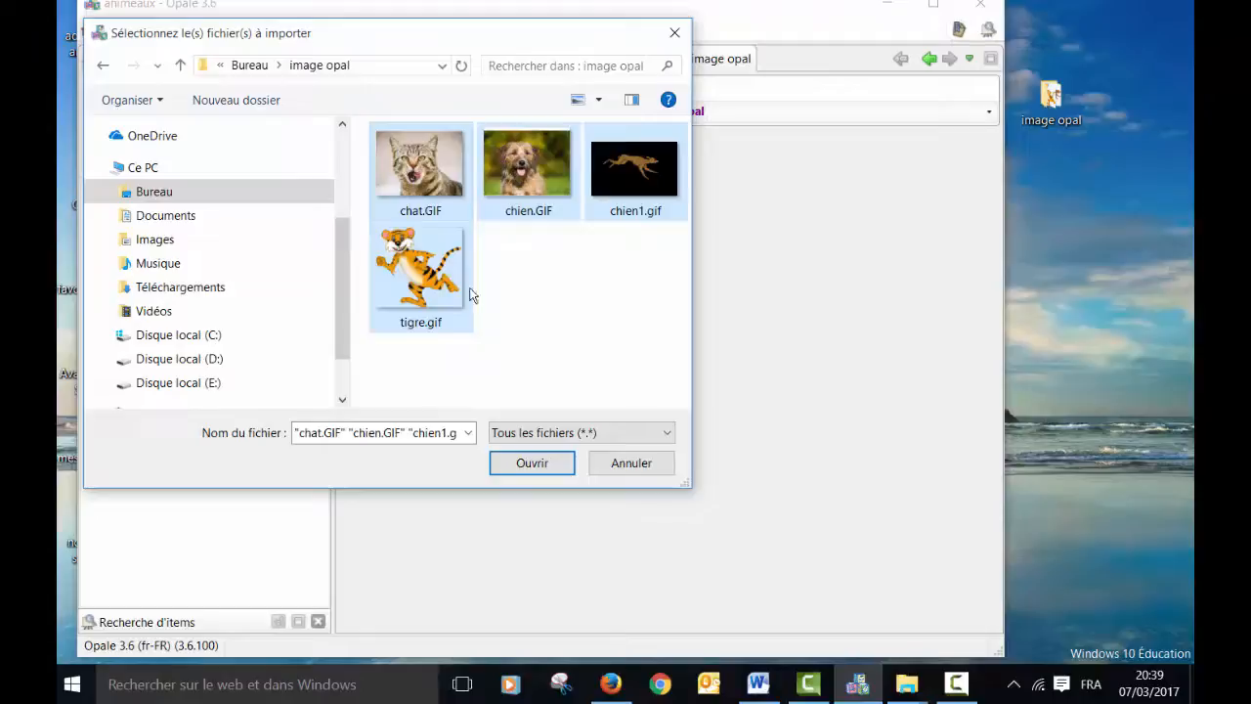
pyautogui.click(531, 466)
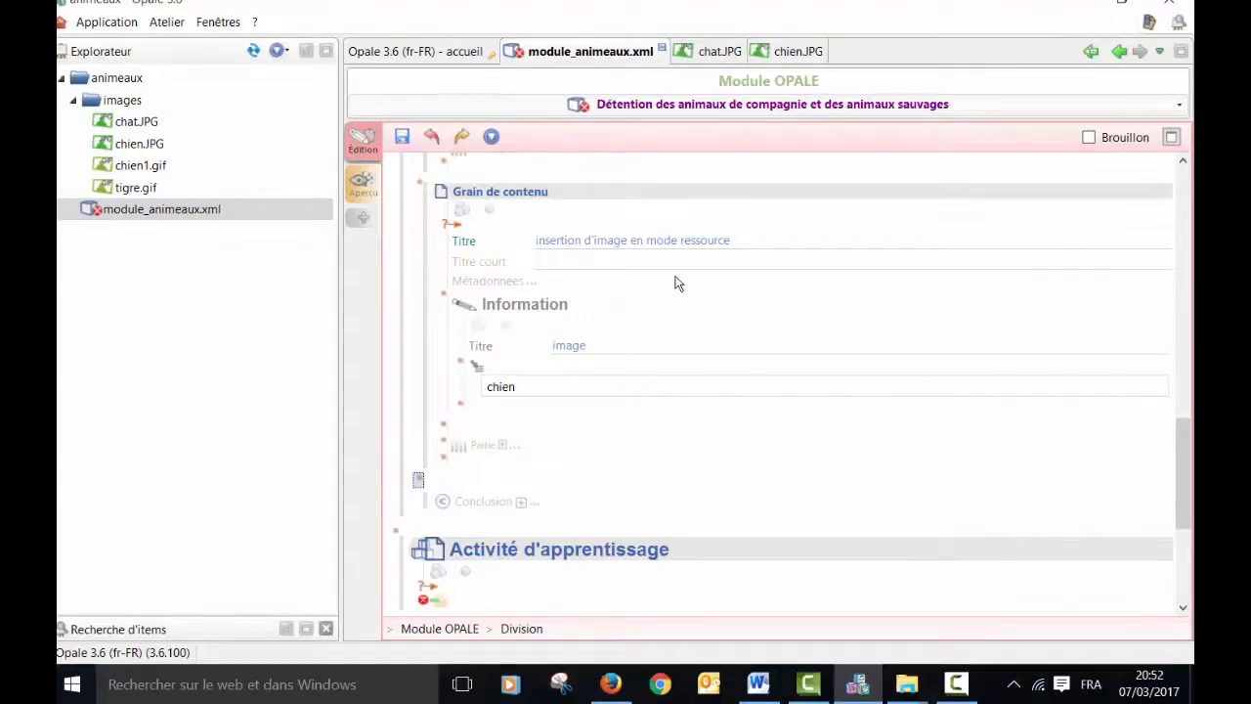
# Step: Add a Ressource block below the "chien" text in the Information section and link chat.JPG to it
pyautogui.click(462, 411)
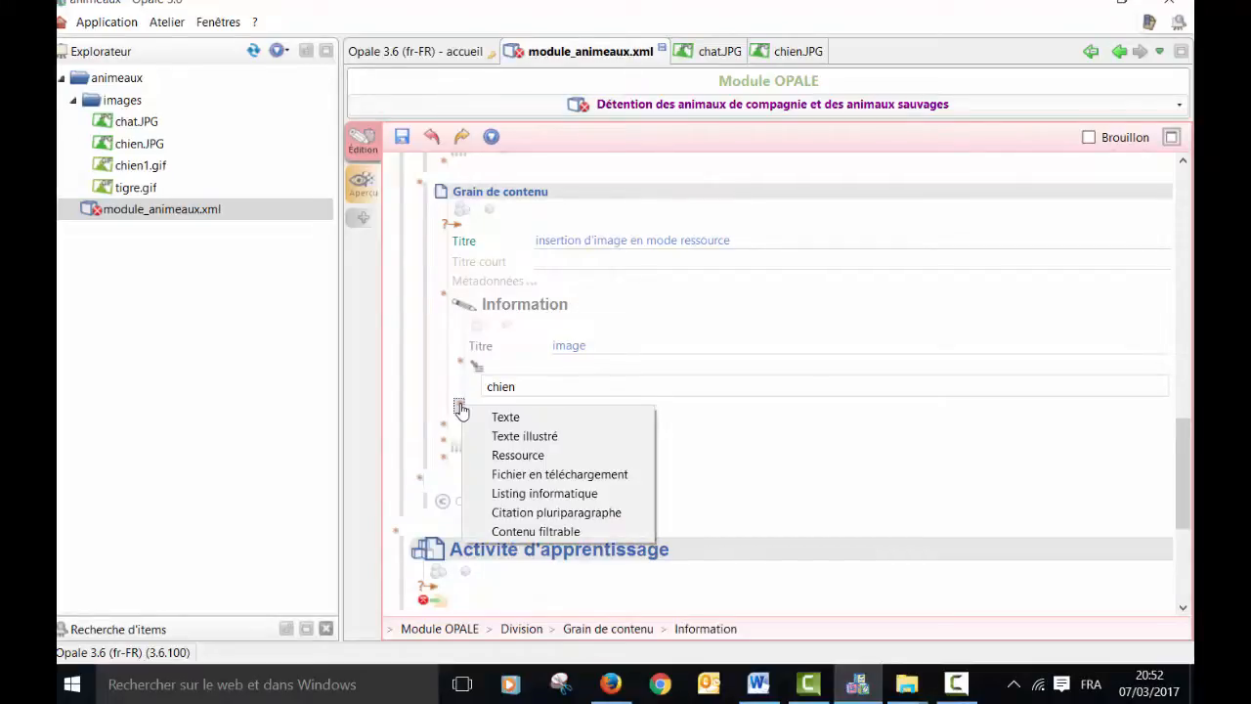
pyautogui.click(509, 457)
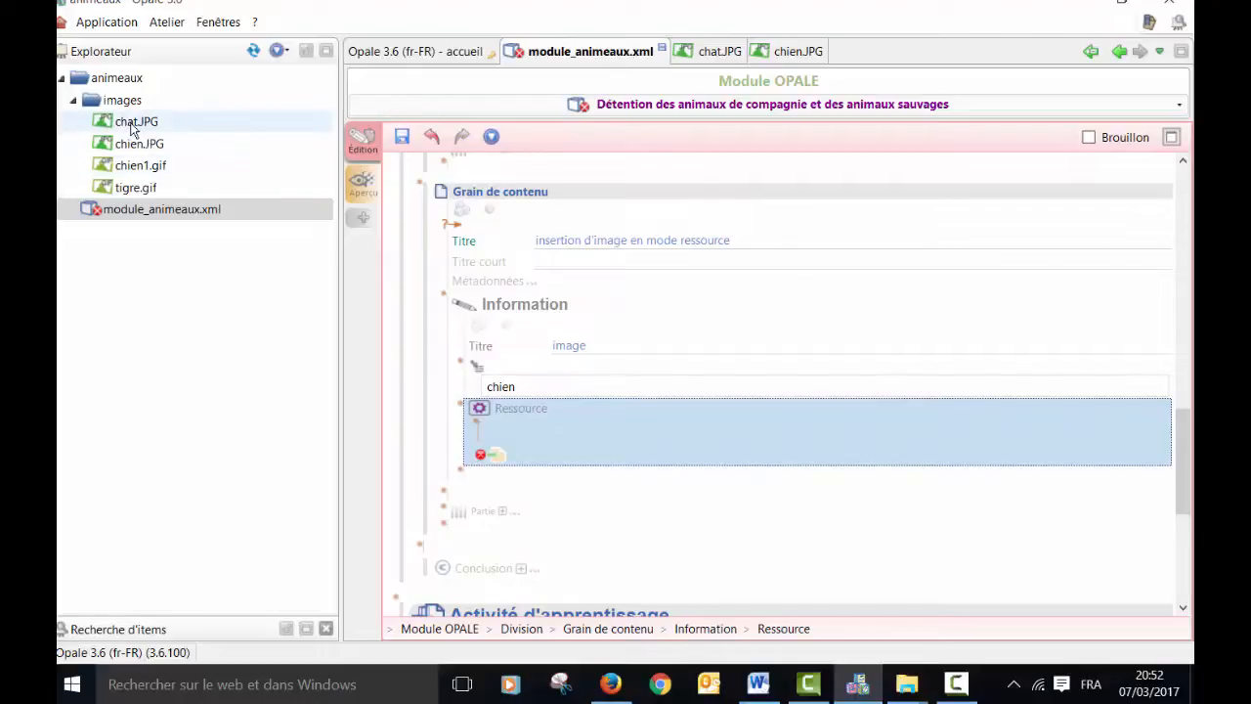
pyautogui.moveTo(132, 128)
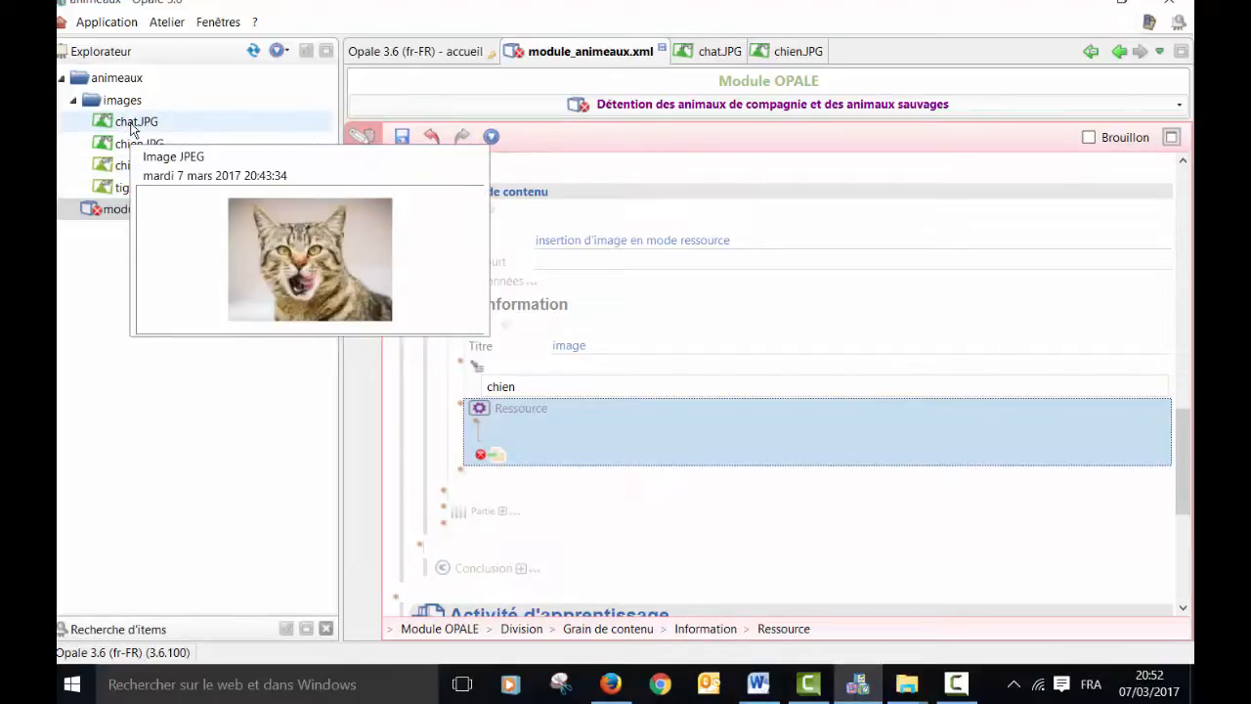
pyautogui.moveTo(132, 128); pyautogui.dragTo(499, 453)
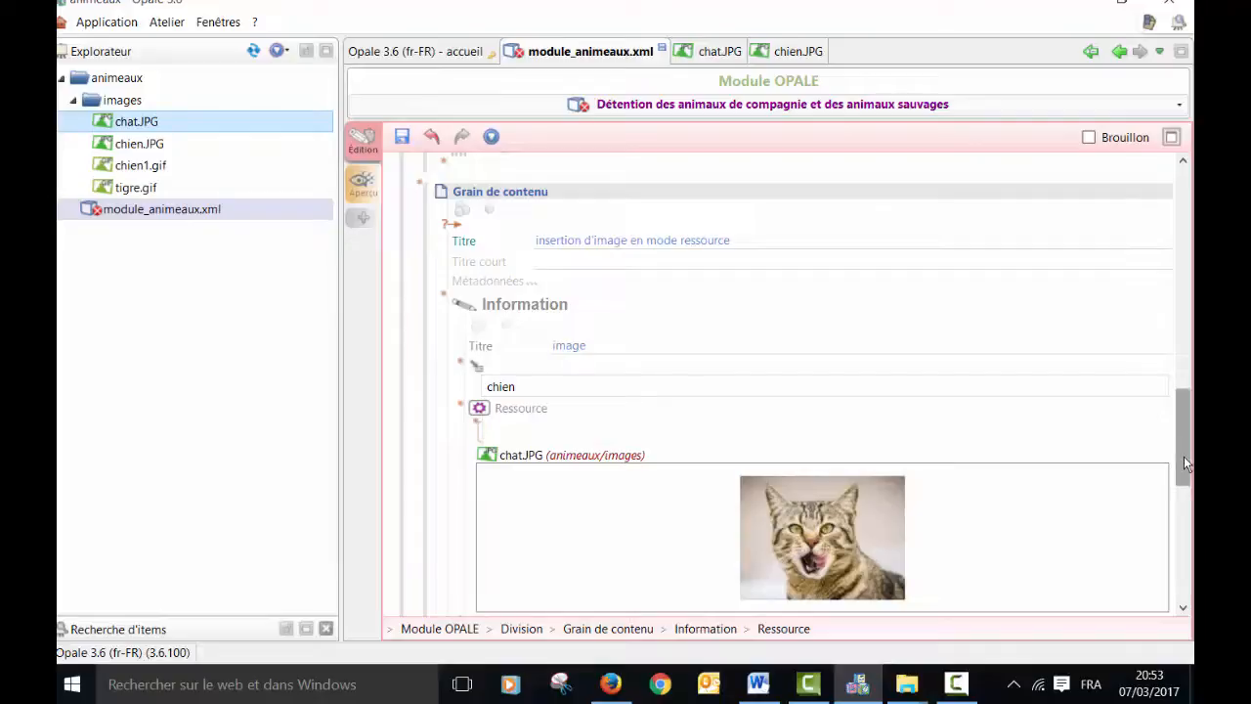
# Step: Add a second Ressource block below the chat.JPG resource and link chien1.gif to it
pyautogui.click(1188, 486)
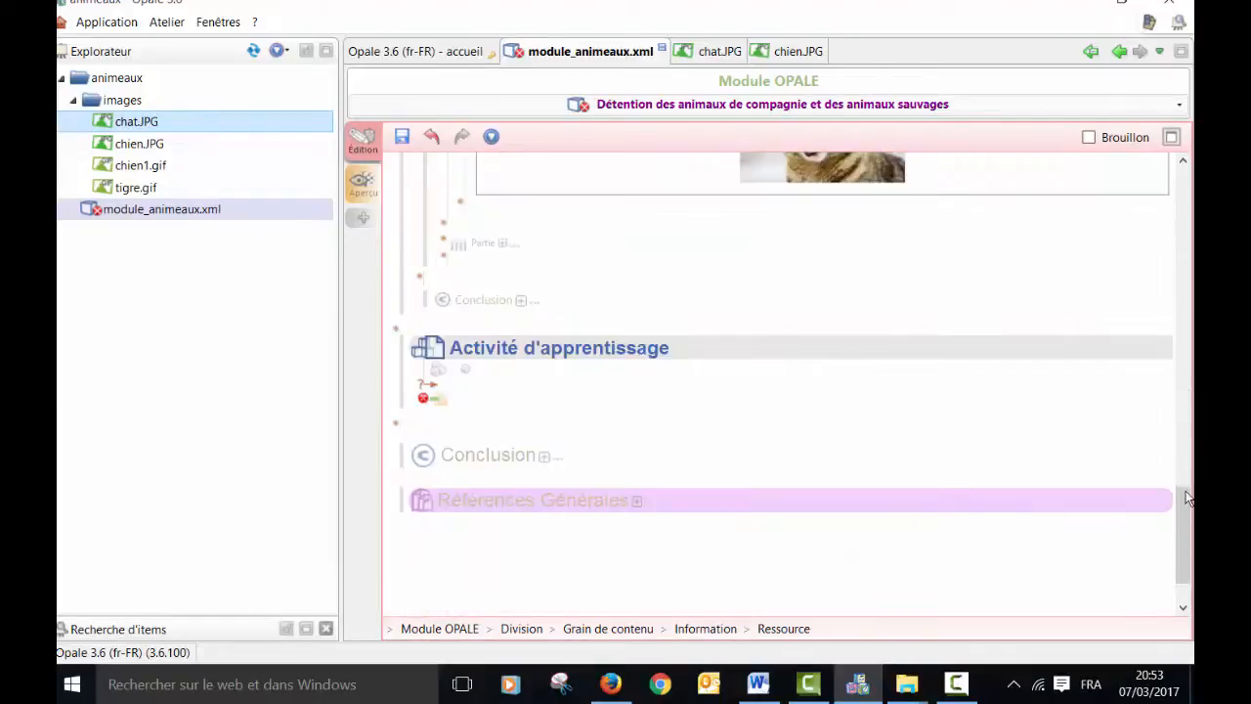
pyautogui.click(1185, 396)
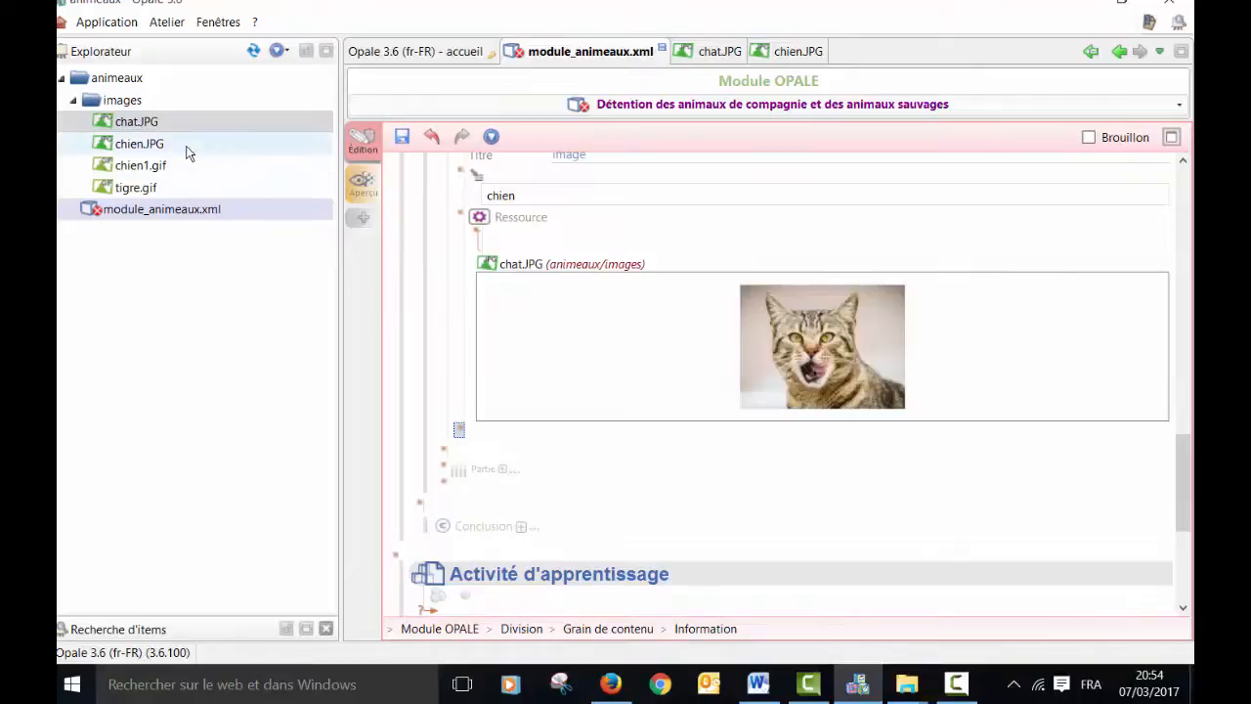
pyautogui.moveTo(140, 170)
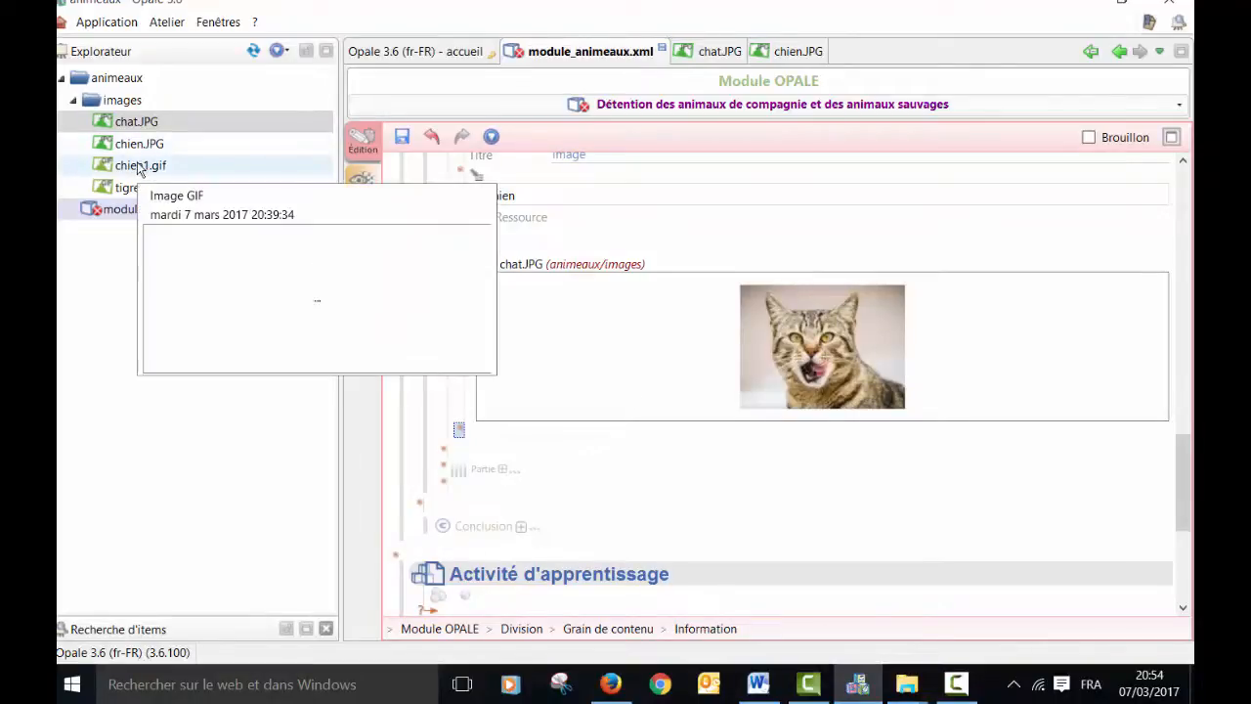
pyautogui.click(443, 486)
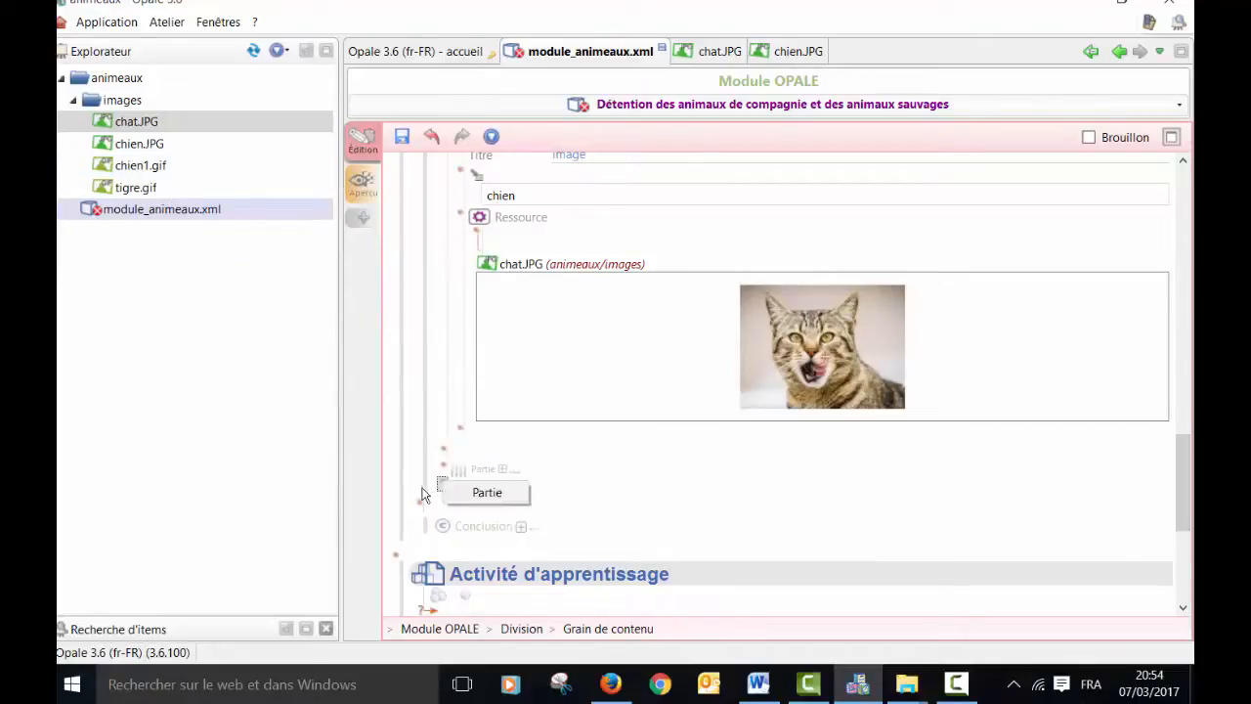
pyautogui.click(417, 504)
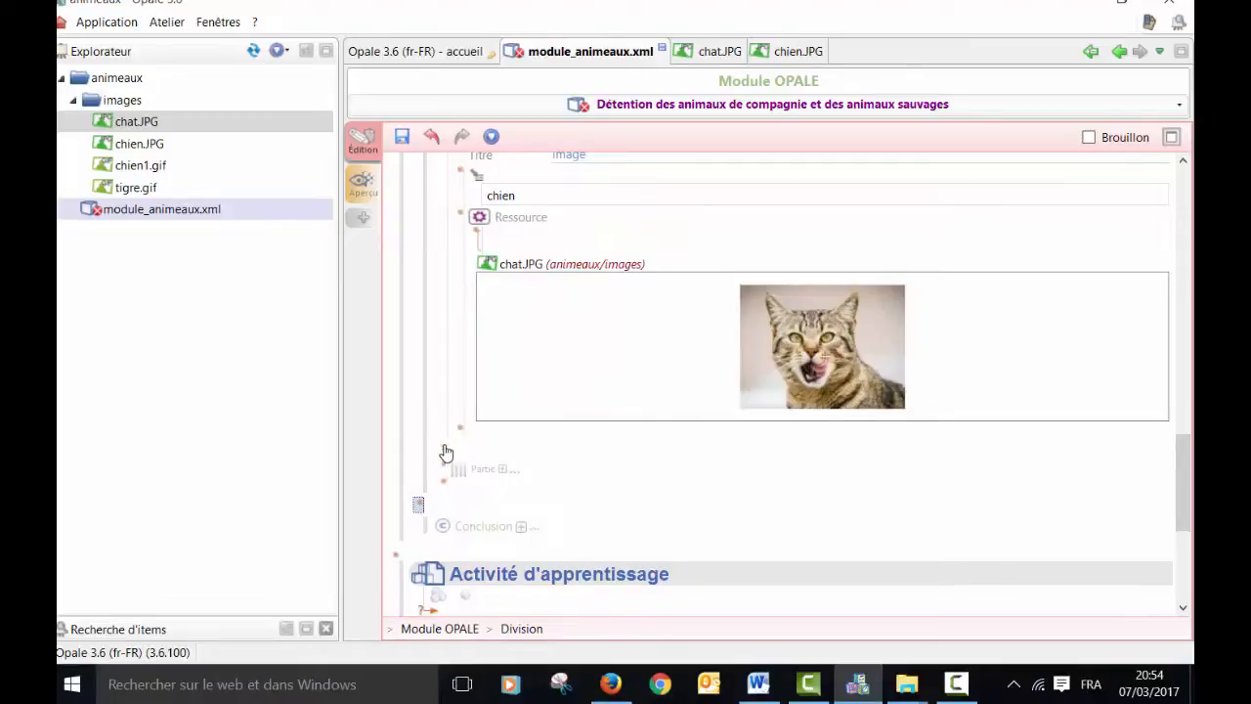
pyautogui.click(461, 433)
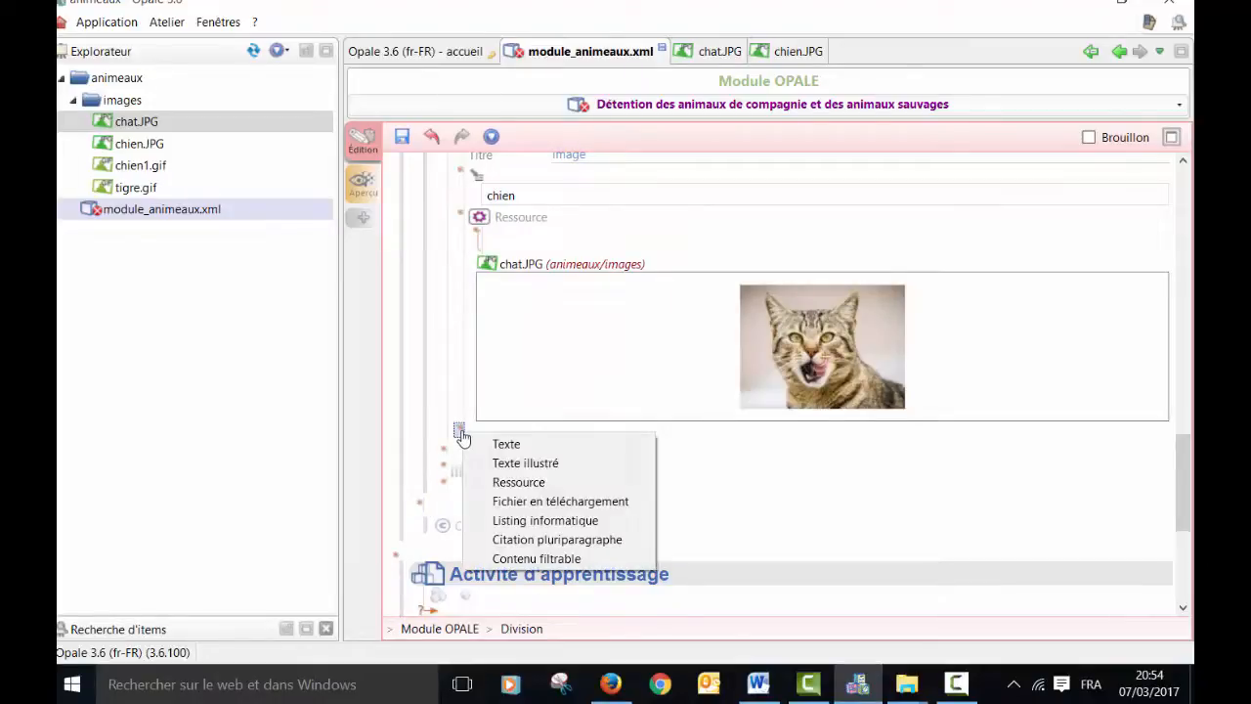
pyautogui.click(508, 481)
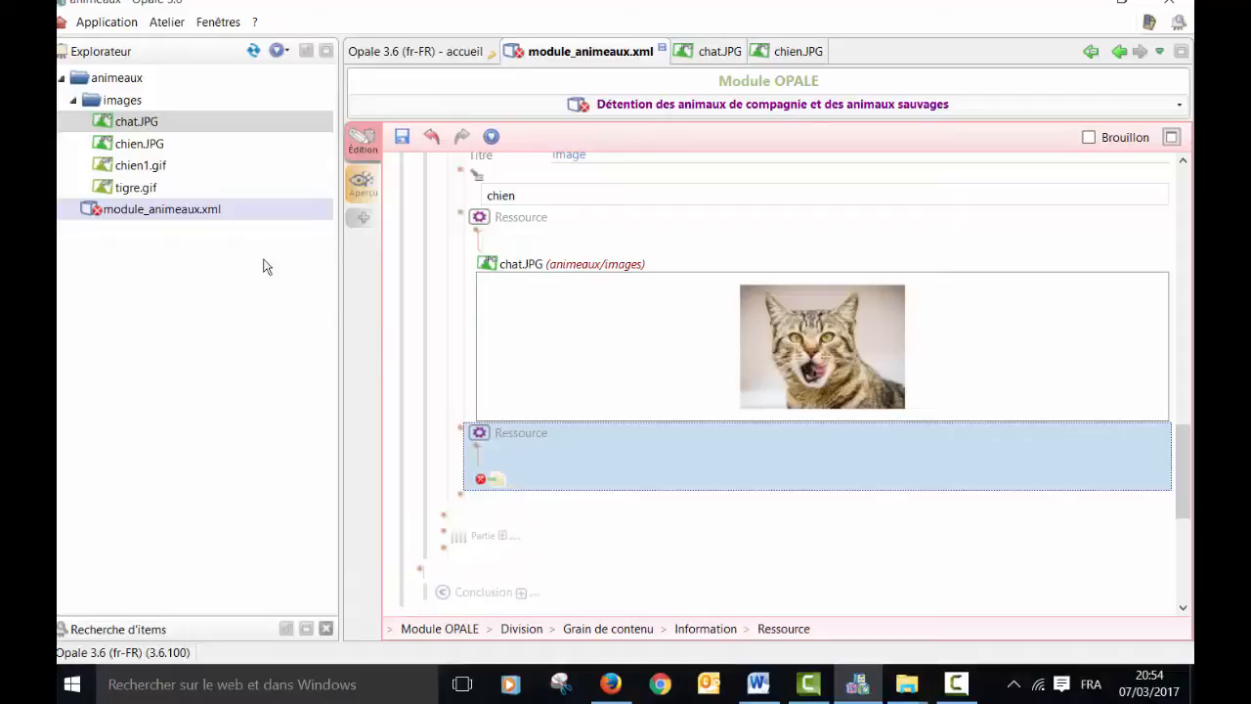
pyautogui.click(141, 166)
pyautogui.moveTo(172, 185); pyautogui.dragTo(498, 483)
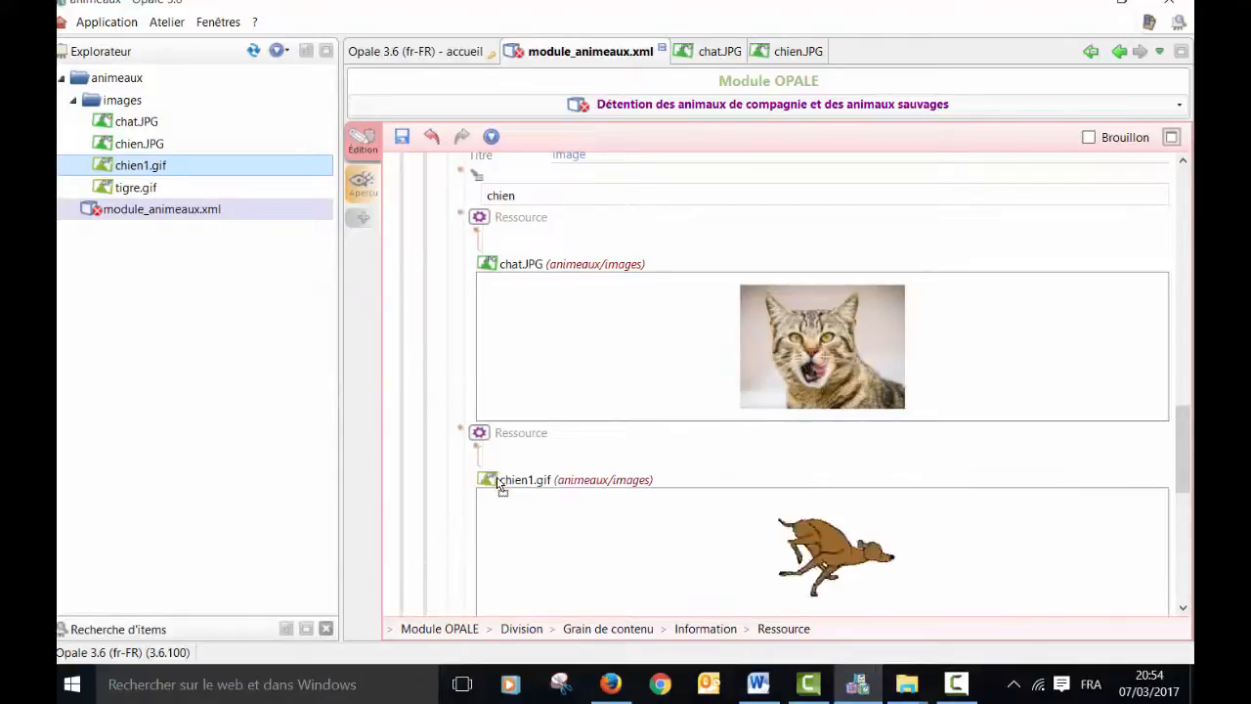
# Step: Save the module's changes, open its web preview and start the module
pyautogui.click(1184, 609)
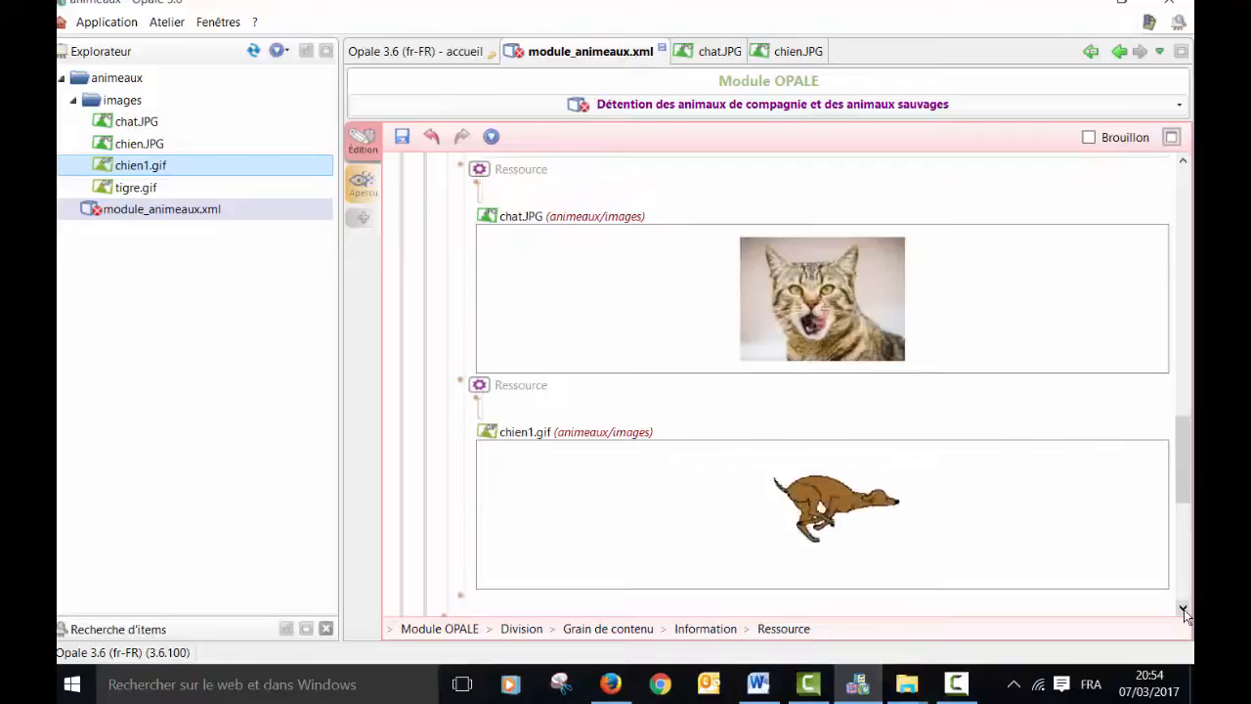
pyautogui.click(363, 186)
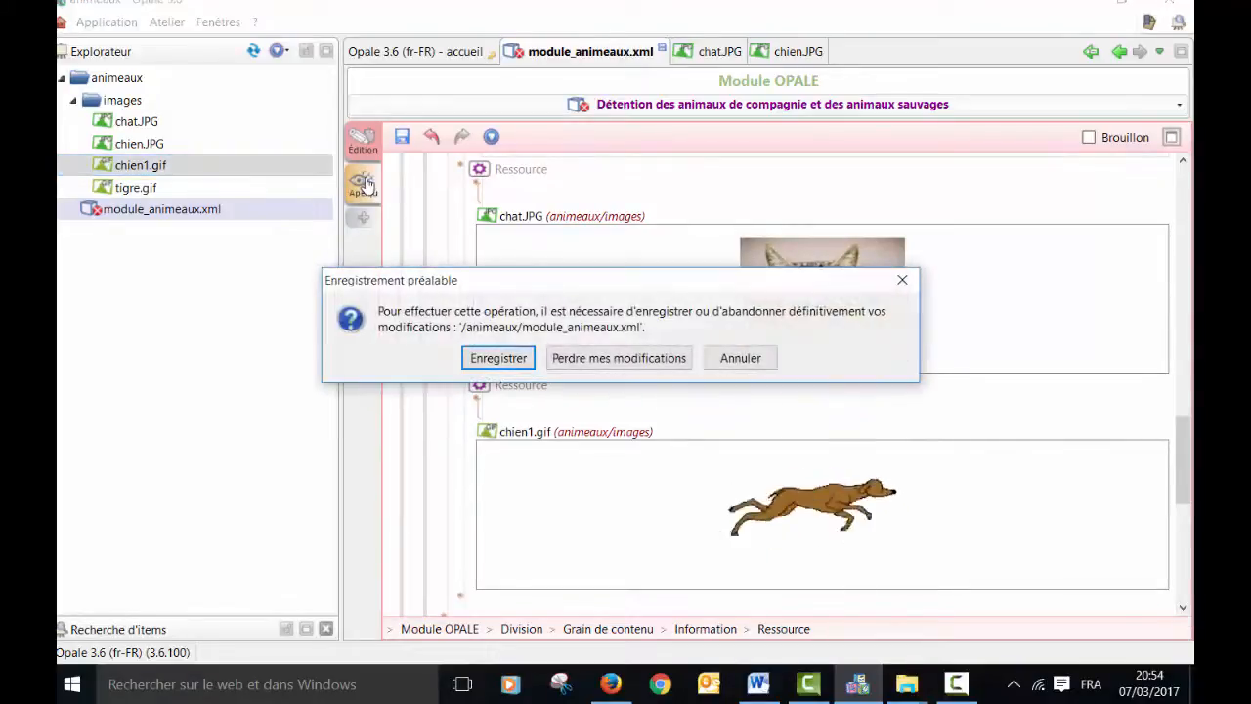
pyautogui.click(499, 358)
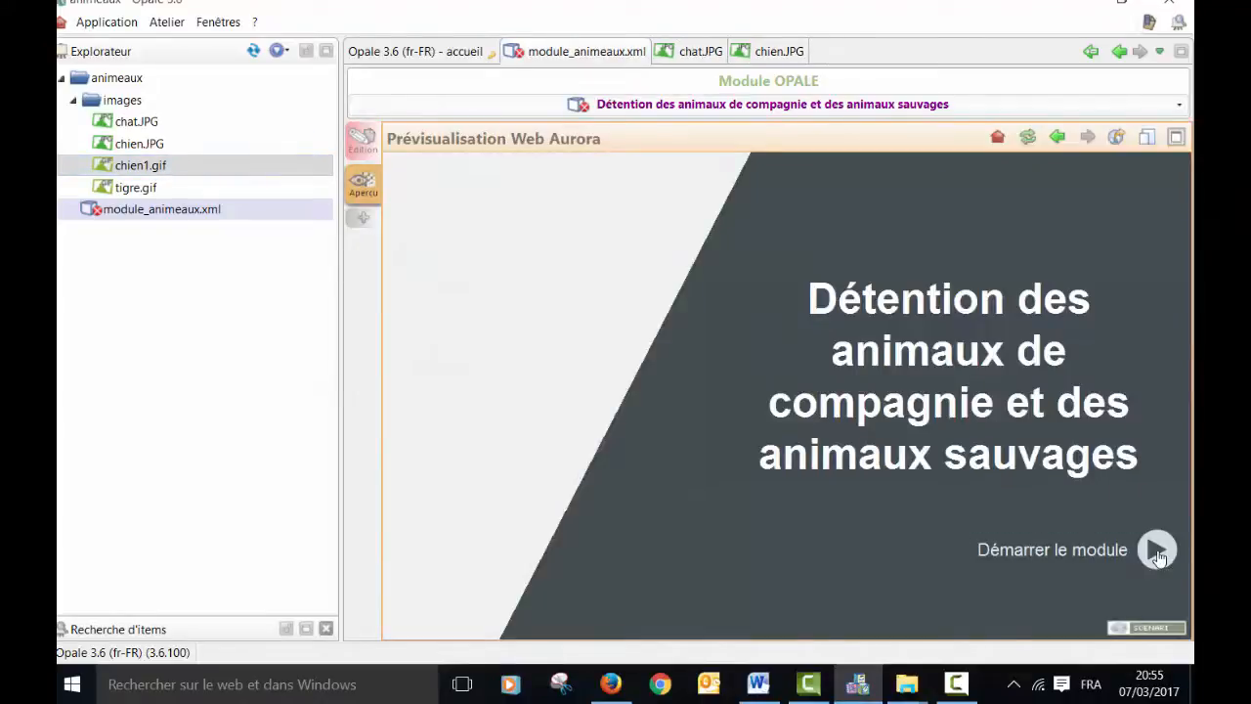
pyautogui.click(1157, 552)
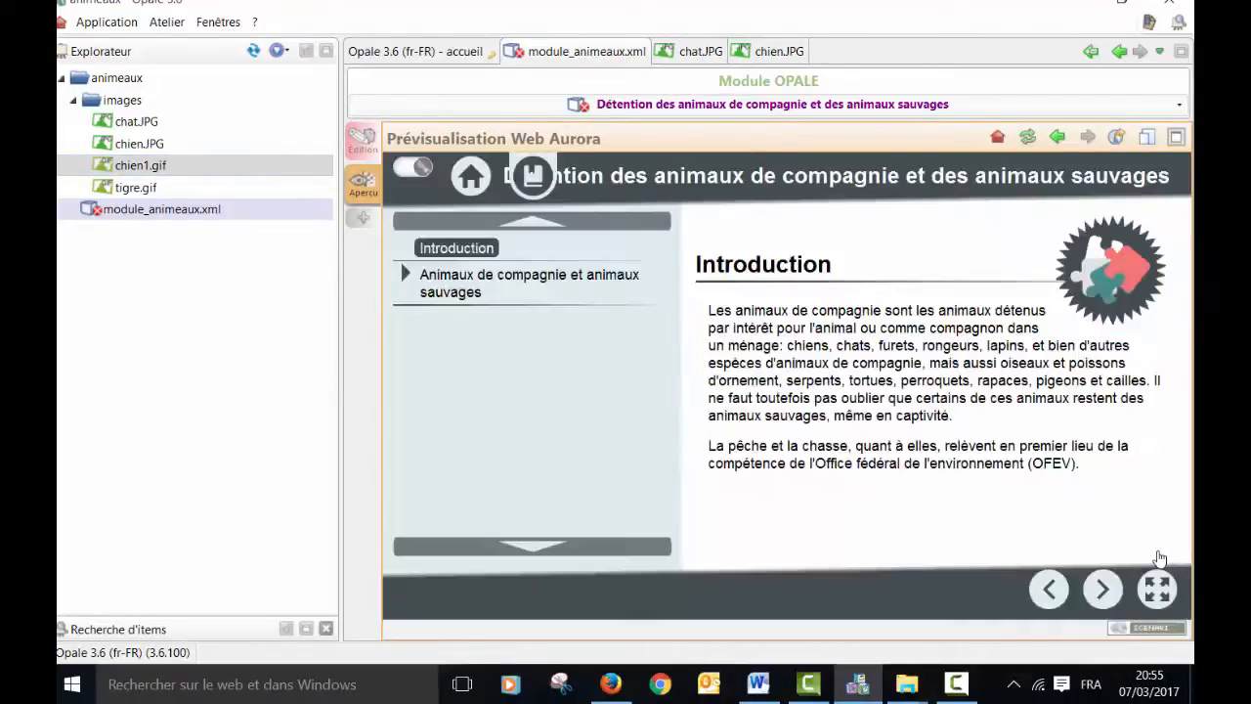
# Step: Browse the preview to the "insertion d'image en mode ressource" page and examine its inserted images
pyautogui.click(1104, 589)
pyautogui.click(1104, 590)
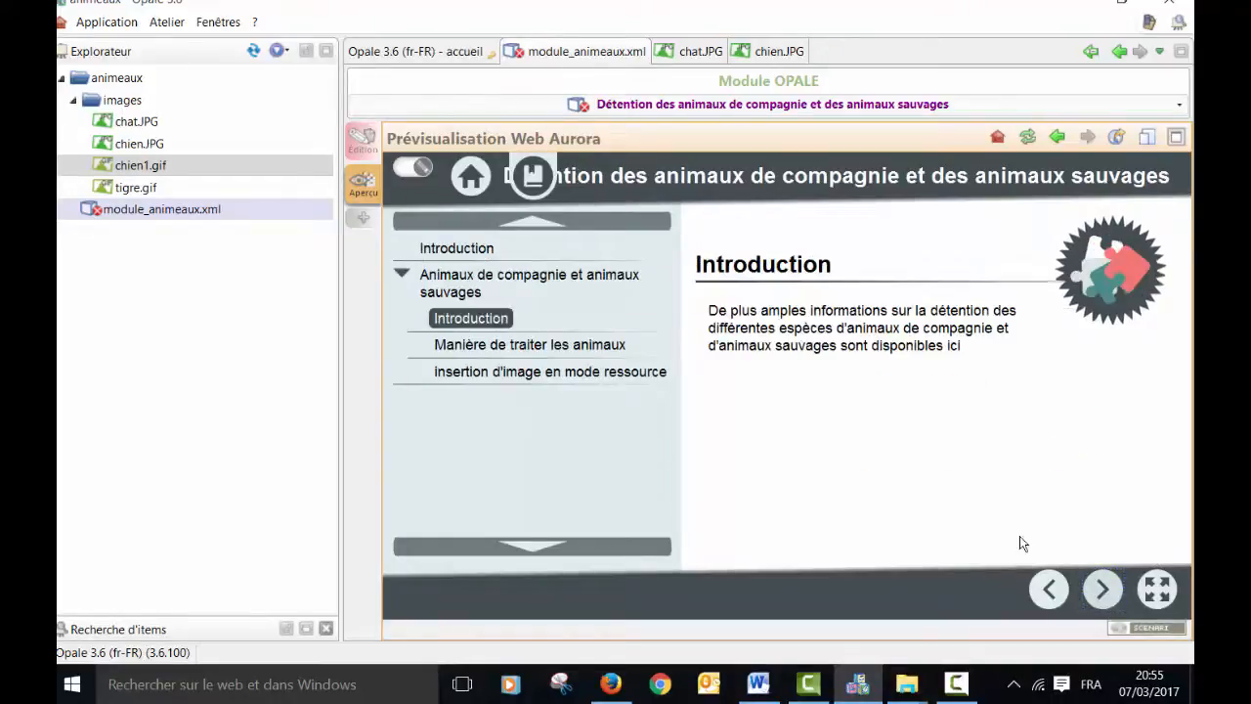
pyautogui.click(550, 378)
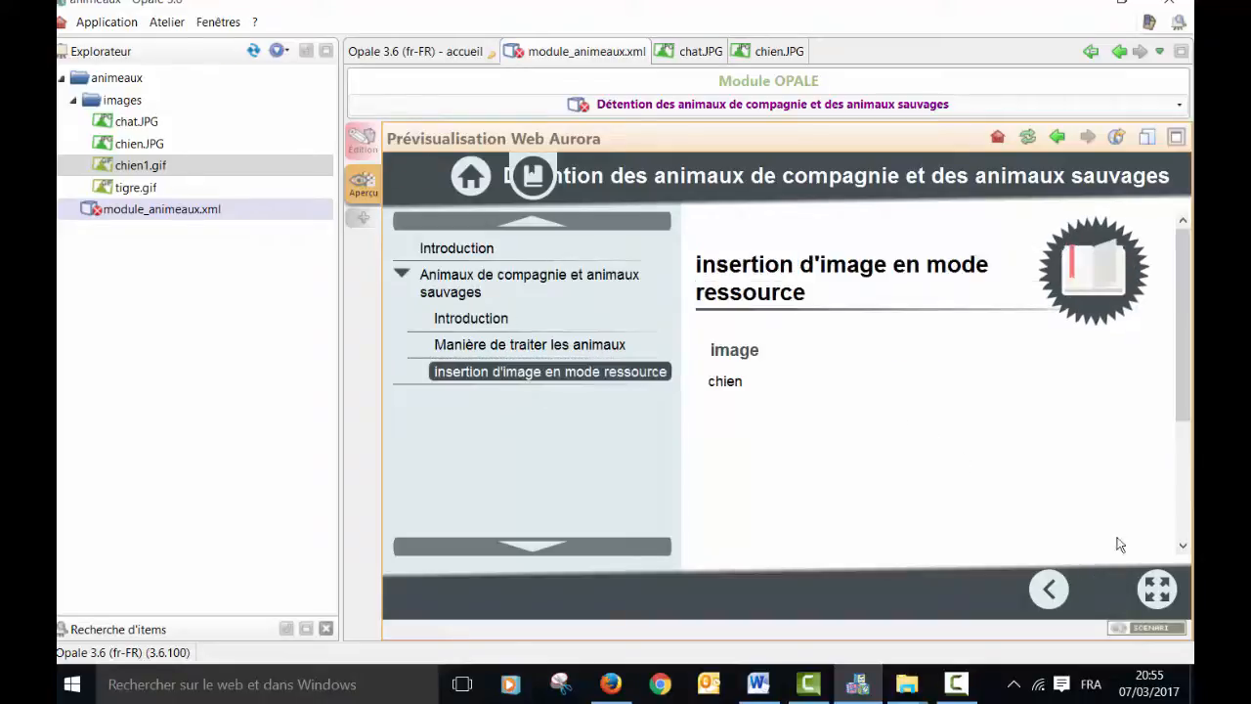
pyautogui.moveTo(1179, 409); pyautogui.dragTo(1184, 507)
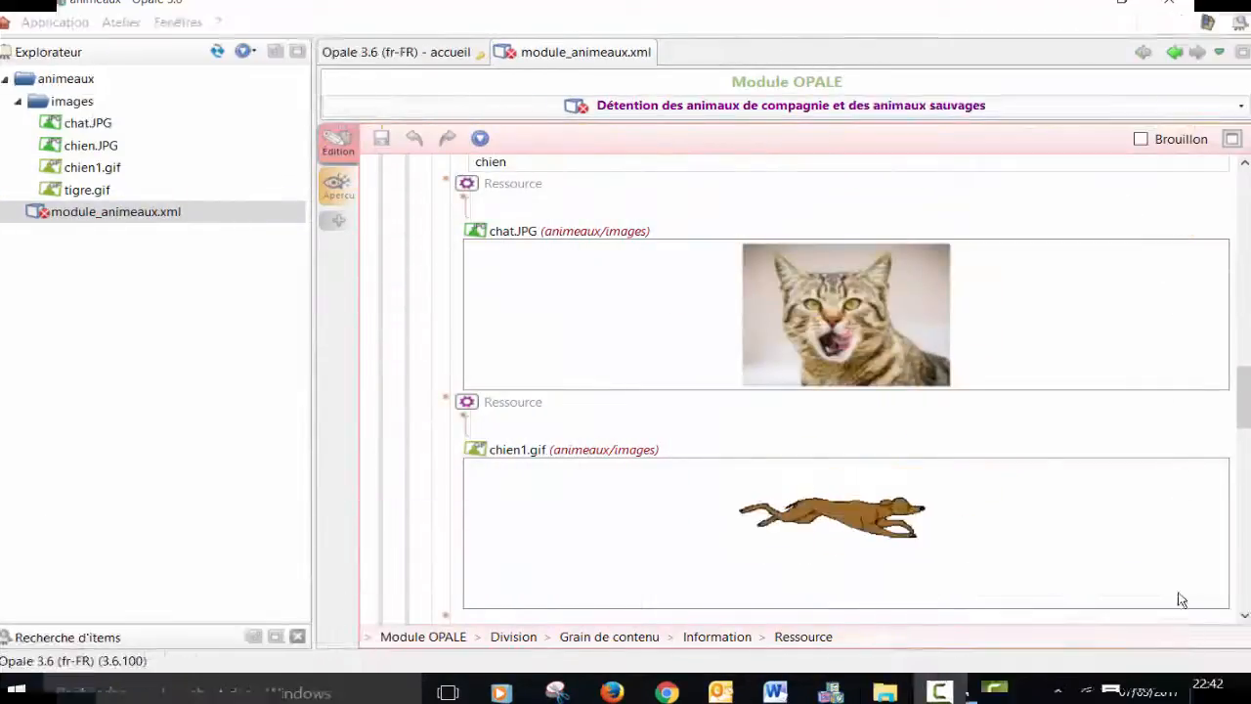
# Step: Open the chat.JPG image linked in the module and set its normal display size to about 92,3 % (26,6 mm)
pyautogui.rightClick(840, 311)
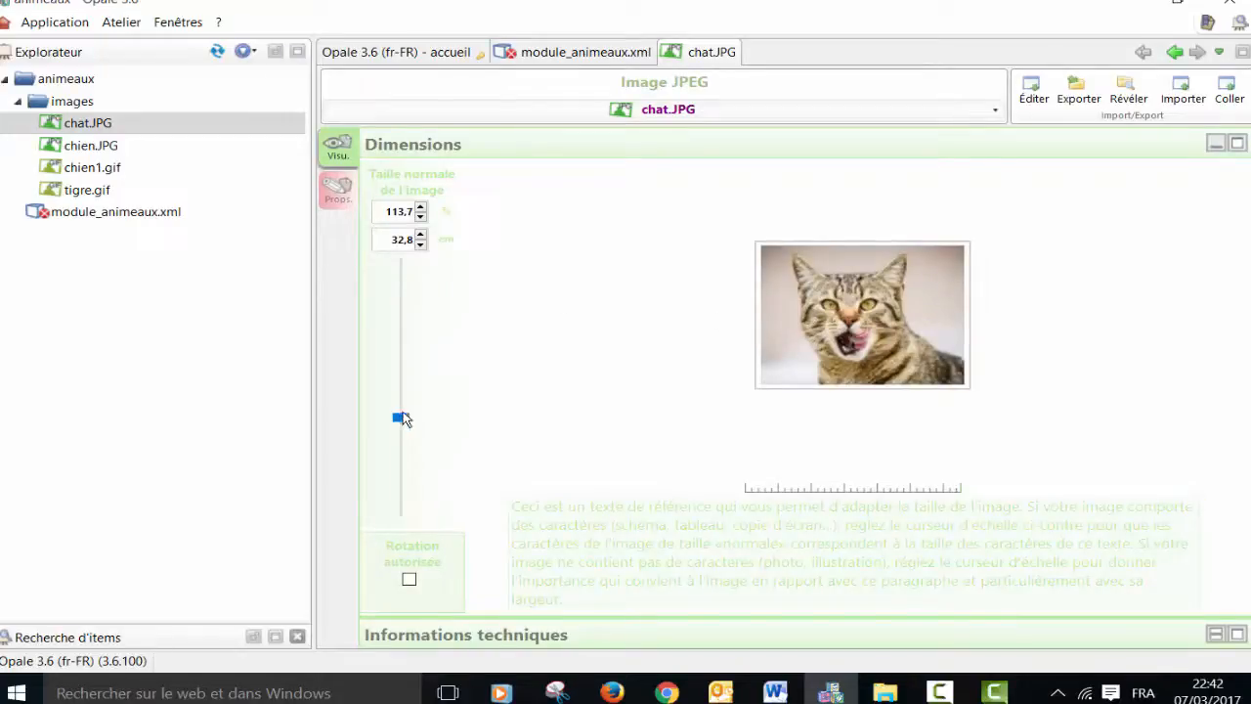
pyautogui.moveTo(401, 420); pyautogui.dragTo(409, 219)
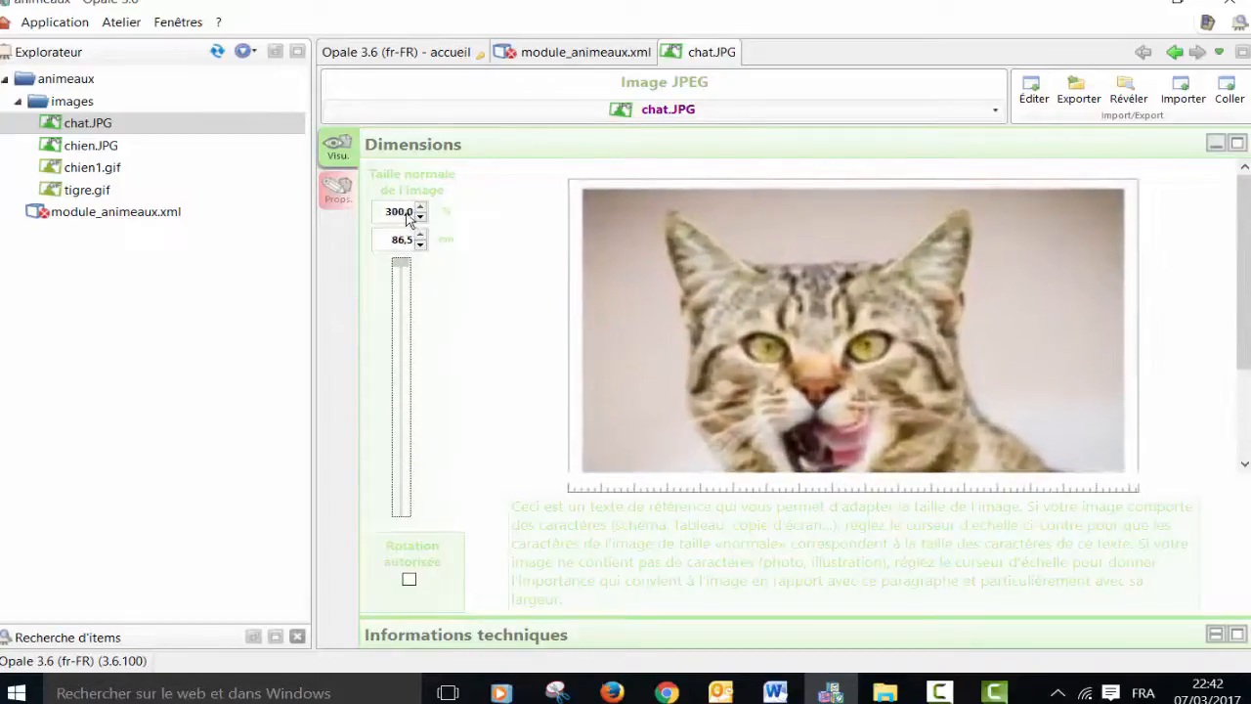
pyautogui.moveTo(402, 264); pyautogui.dragTo(401, 437)
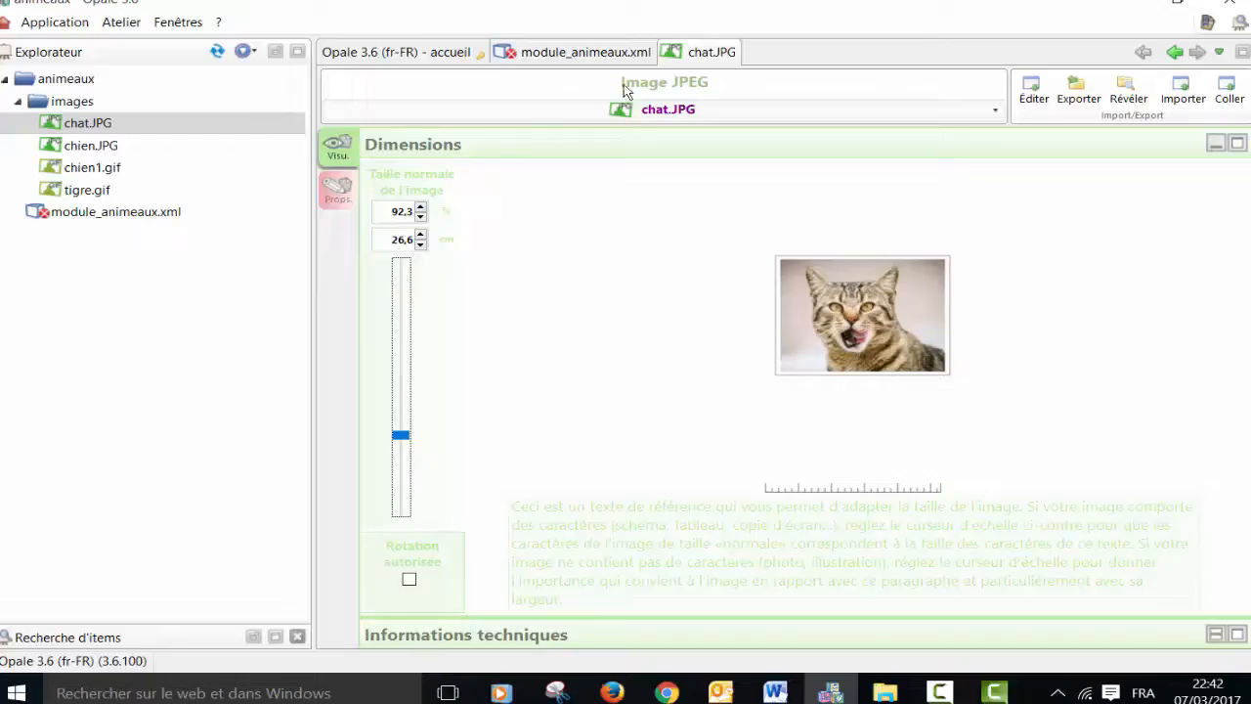
pyautogui.click(730, 50)
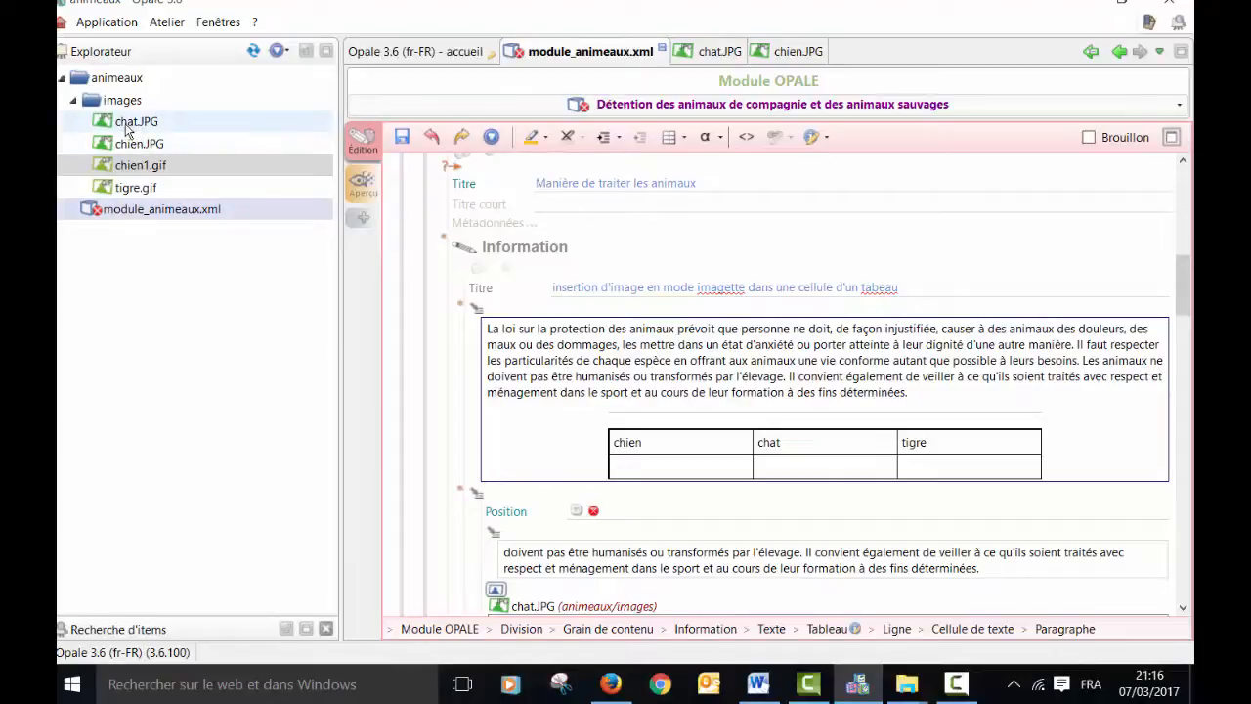
# Step: Insert chien.JPG, chat.JPG and tigre.gif as Imagette images in the empty table cells below chien, chat and tigre respectively
pyautogui.moveTo(126, 132)
pyautogui.moveTo(127, 142); pyautogui.dragTo(659, 475)
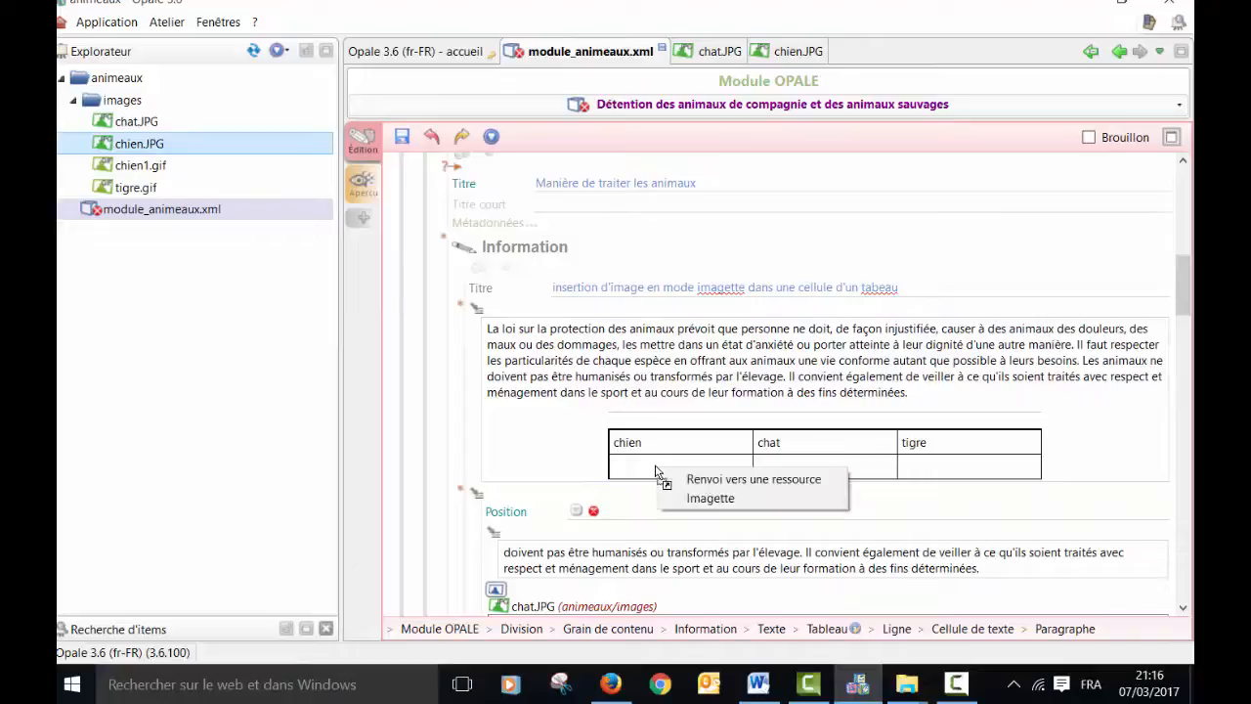
pyautogui.click(701, 498)
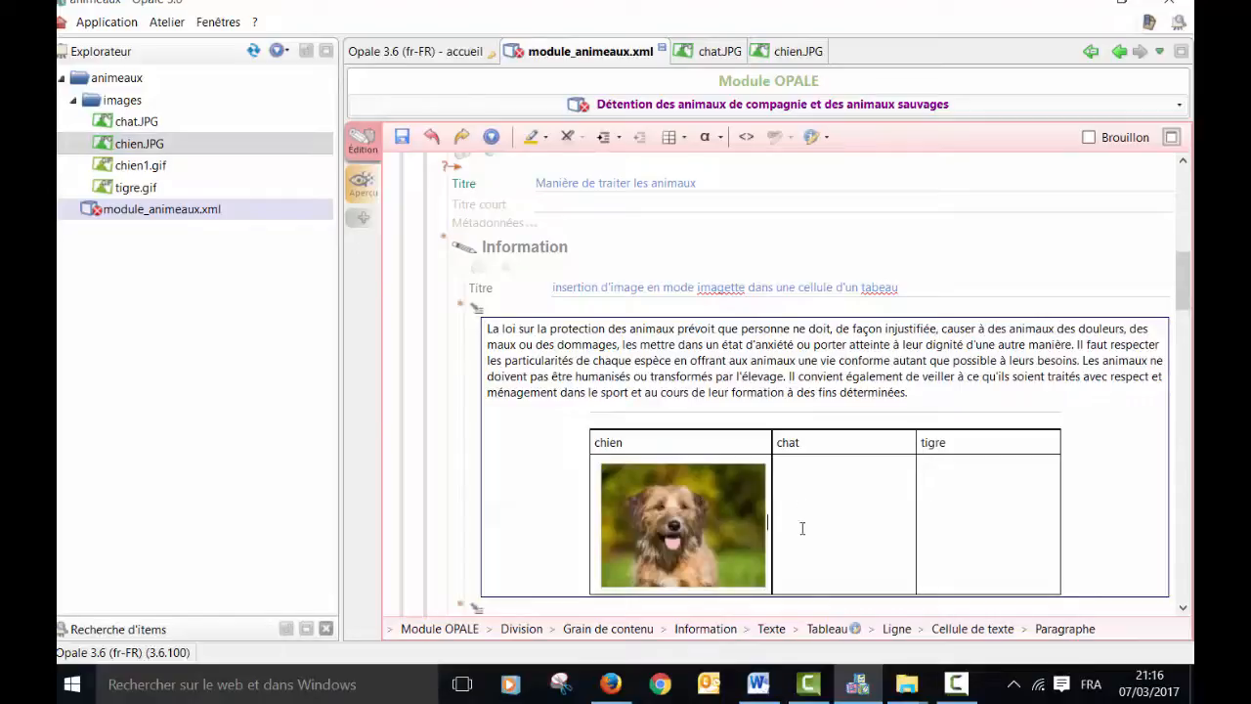
pyautogui.moveTo(137, 122); pyautogui.dragTo(824, 527)
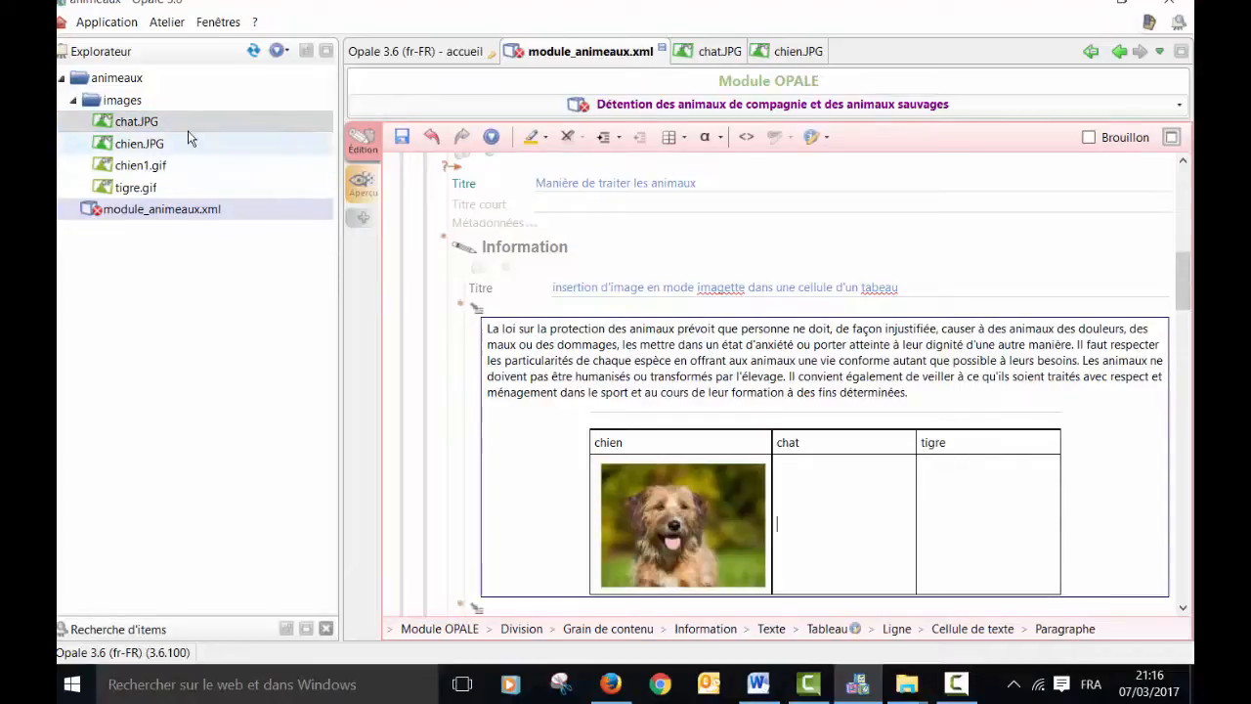
pyautogui.moveTo(170, 125); pyautogui.dragTo(821, 506)
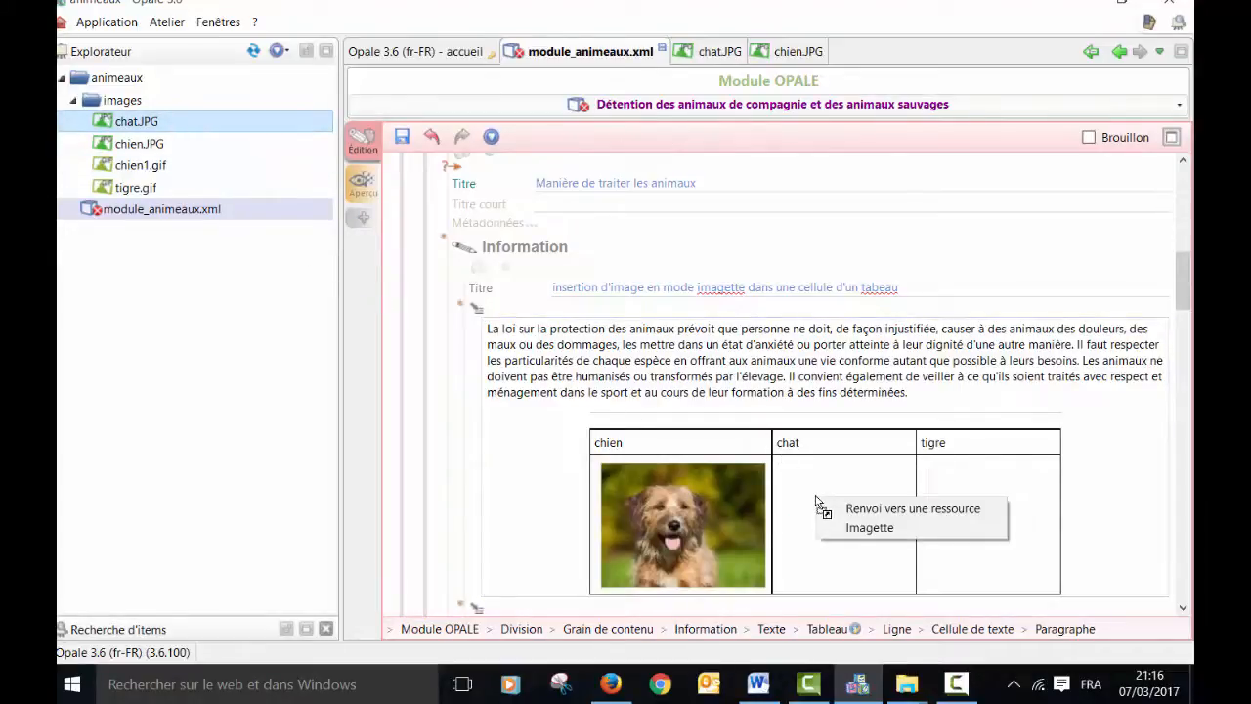
pyautogui.click(856, 533)
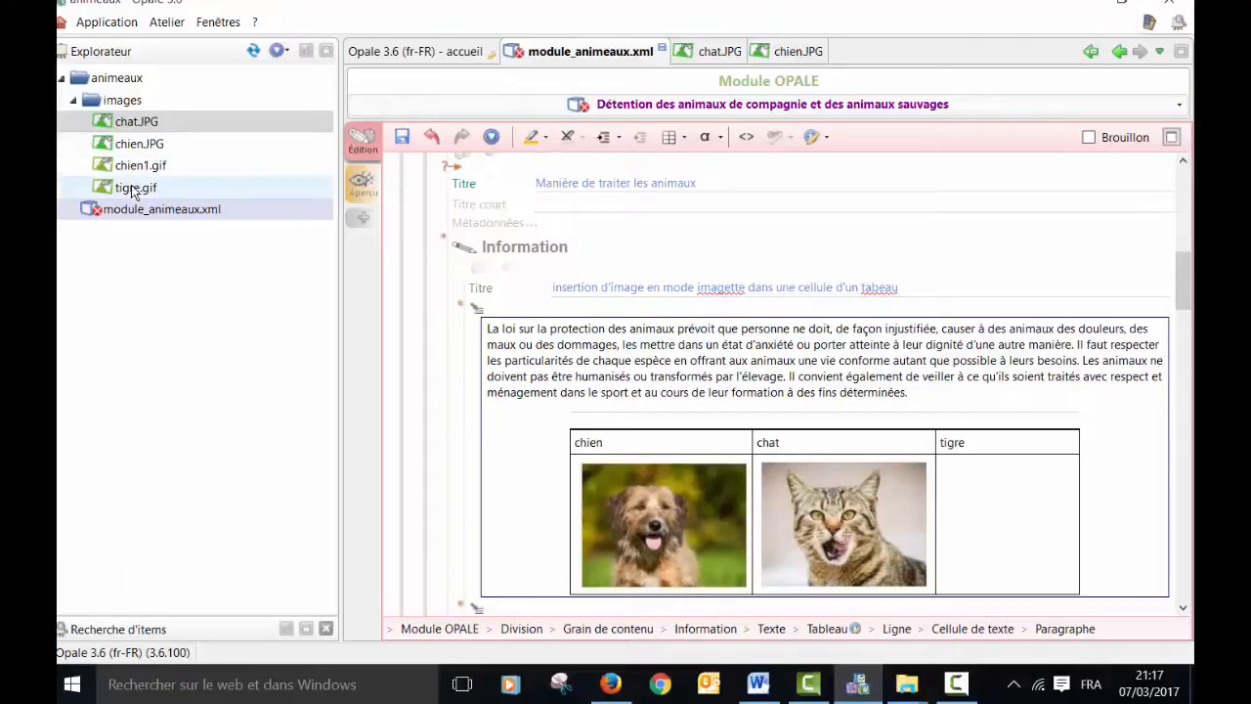
pyautogui.moveTo(133, 190)
pyautogui.moveTo(133, 189); pyautogui.dragTo(977, 501)
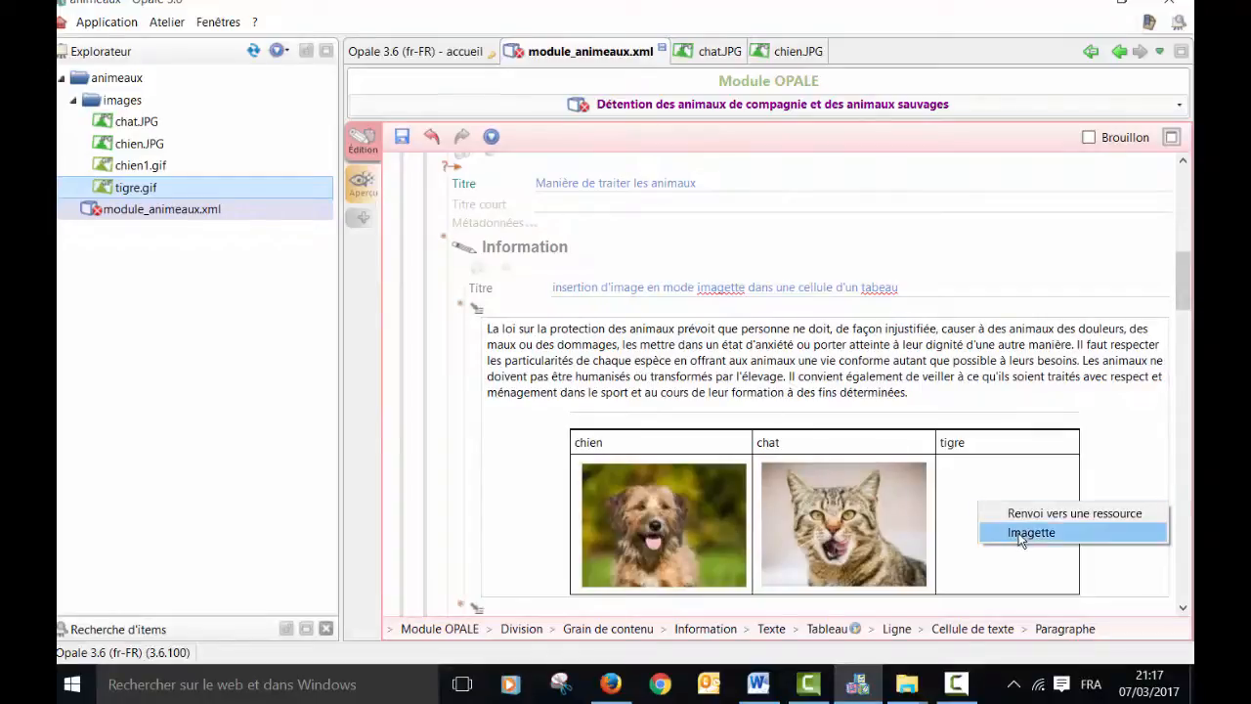
pyautogui.click(1020, 534)
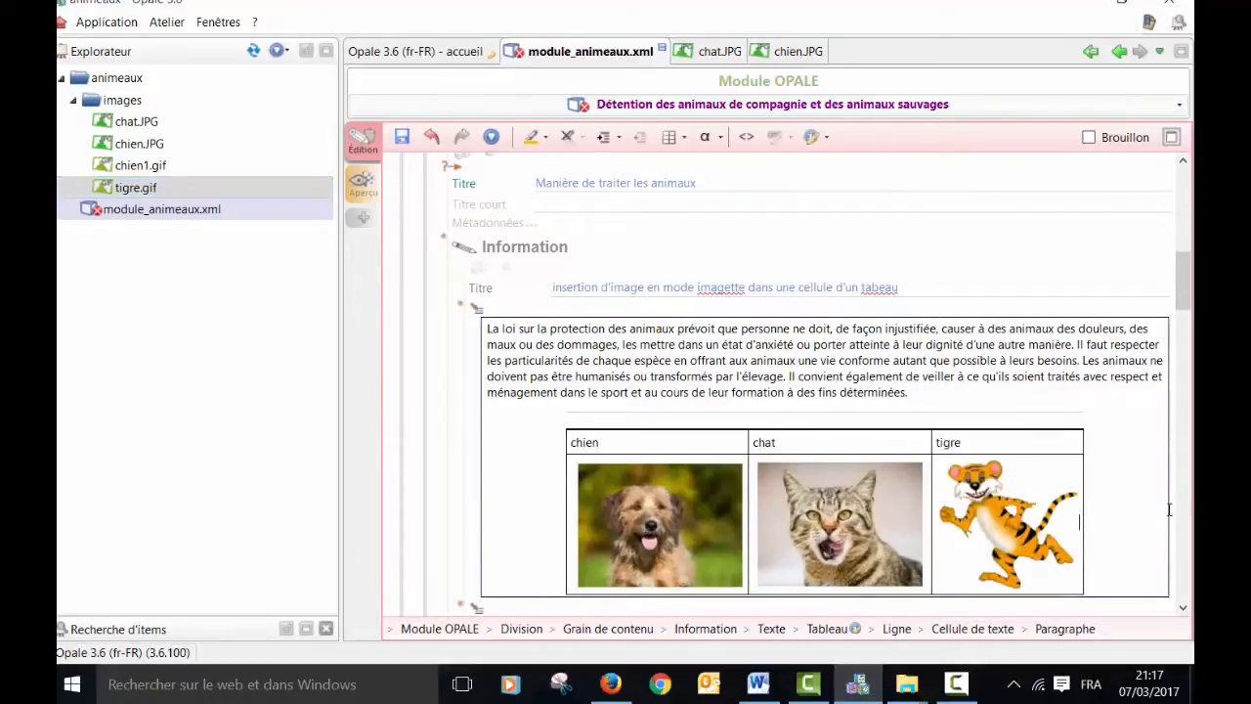
# Step: Add a Texte illustré block to the "insertion d'image en mode illustré avec le texte" grain's Information section, containing the "La loi sur la protection des animaux…" paragraph
pyautogui.scroll(-1, 1173, 584)
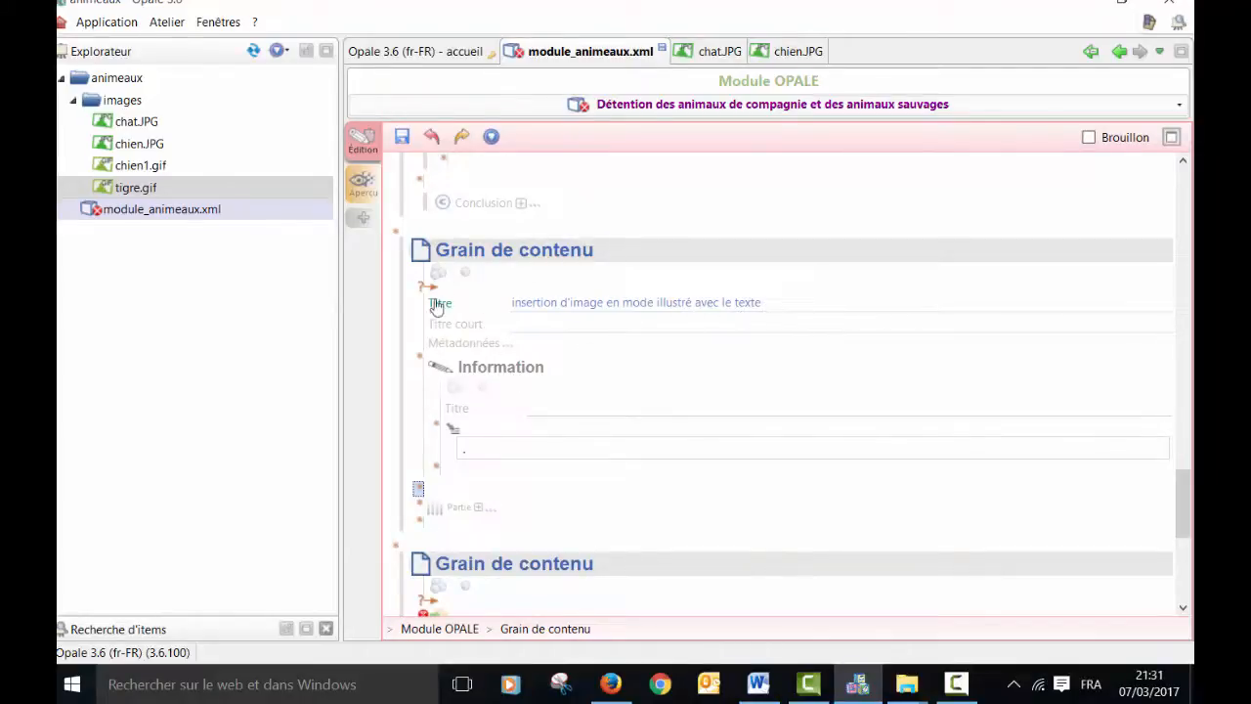
pyautogui.click(439, 470)
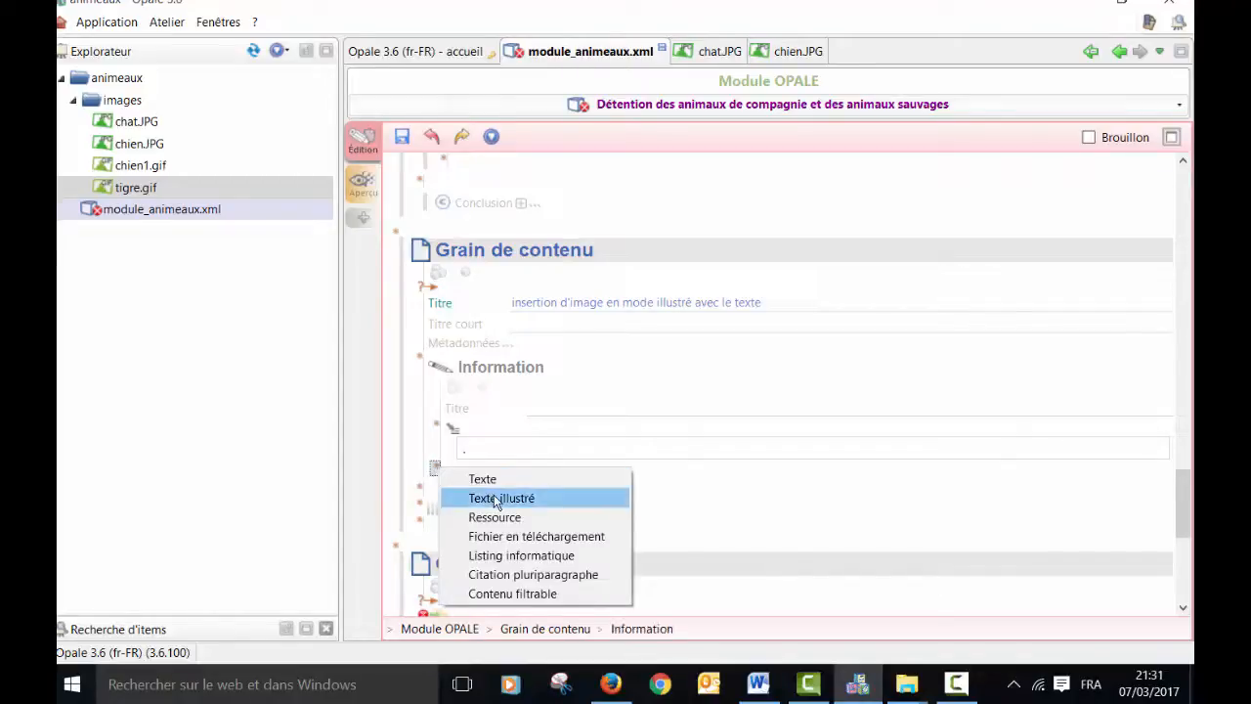
pyautogui.click(498, 499)
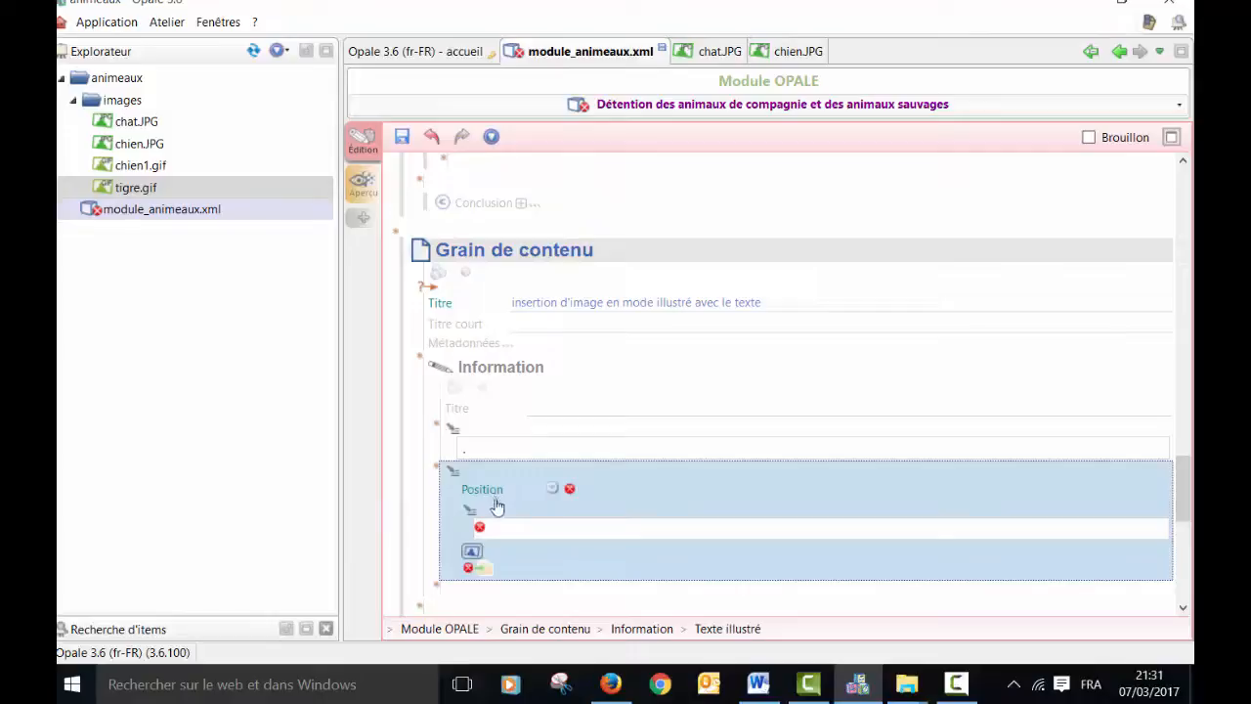
pyautogui.click(511, 528)
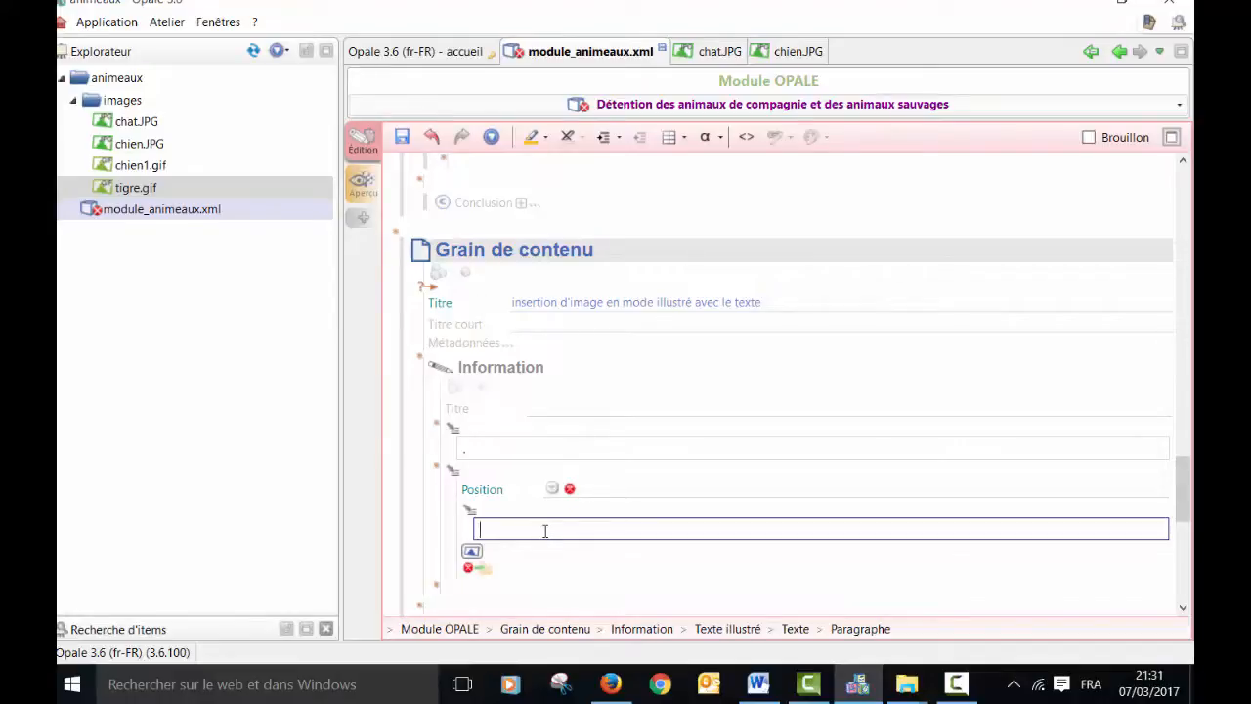
pyautogui.write("La loi sur la protection des animaux prévoit que personne ne doit, de façon injustifiée, causer à des animaux des douleurs, des maux ou des dommages, les mettre dans un état d'anxiété ou porter atteinte à leur dignité d'une autre manière. Il faut respecter les particularités de chaque espèce en offrant aux animaux une vie conforme autant que possible à leurs besoins. Les animaux ne doivent pas être humanisés ou transformés par l'élevage. Il convient également de veiller à ce qu'ils soient traités avec respect et ménagement dans le sport et au cours de leur formation à des fins déterminées")
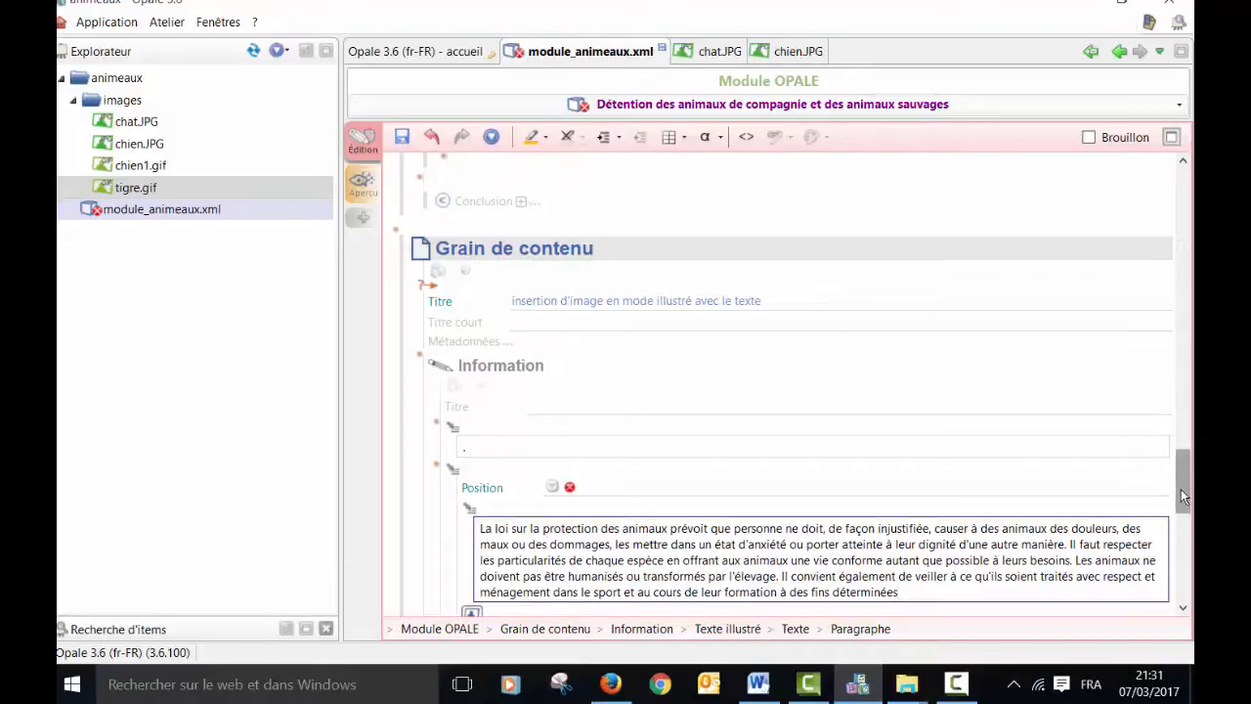
# Step: Link chat.JPG as the image of the Texte illustré block and open the block's Position options
pyautogui.click(1183, 608)
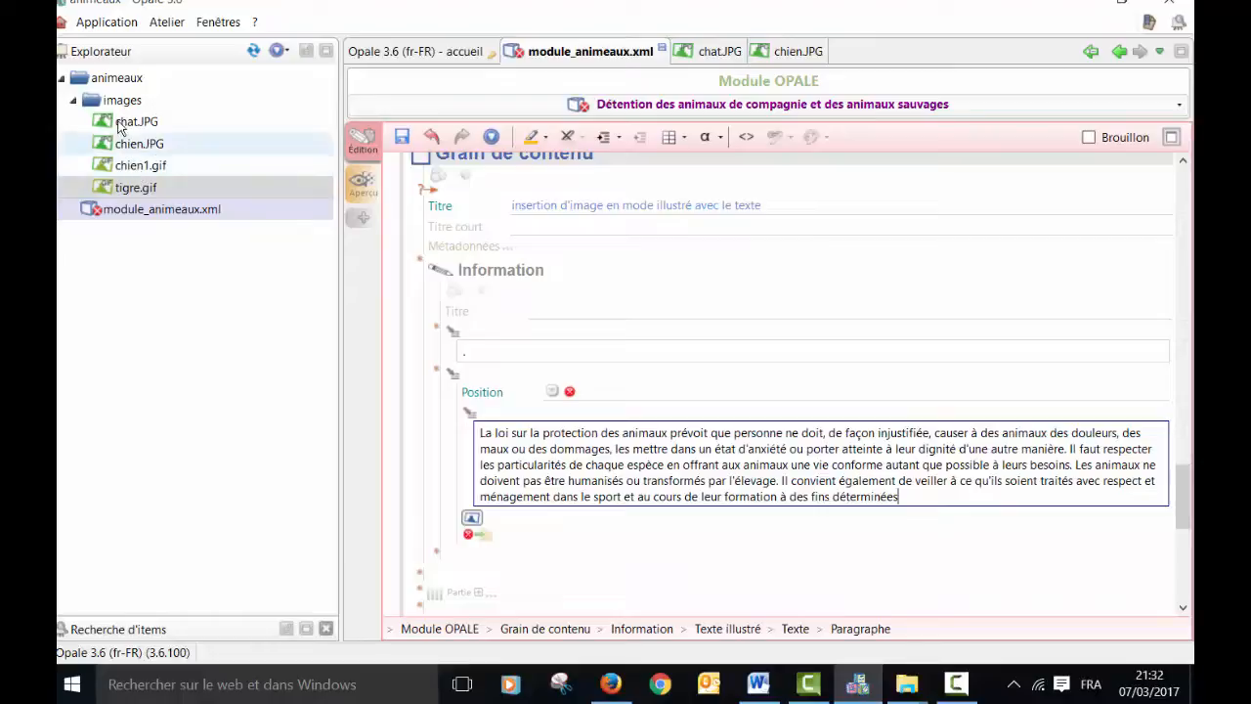
pyautogui.moveTo(118, 123); pyautogui.dragTo(485, 543)
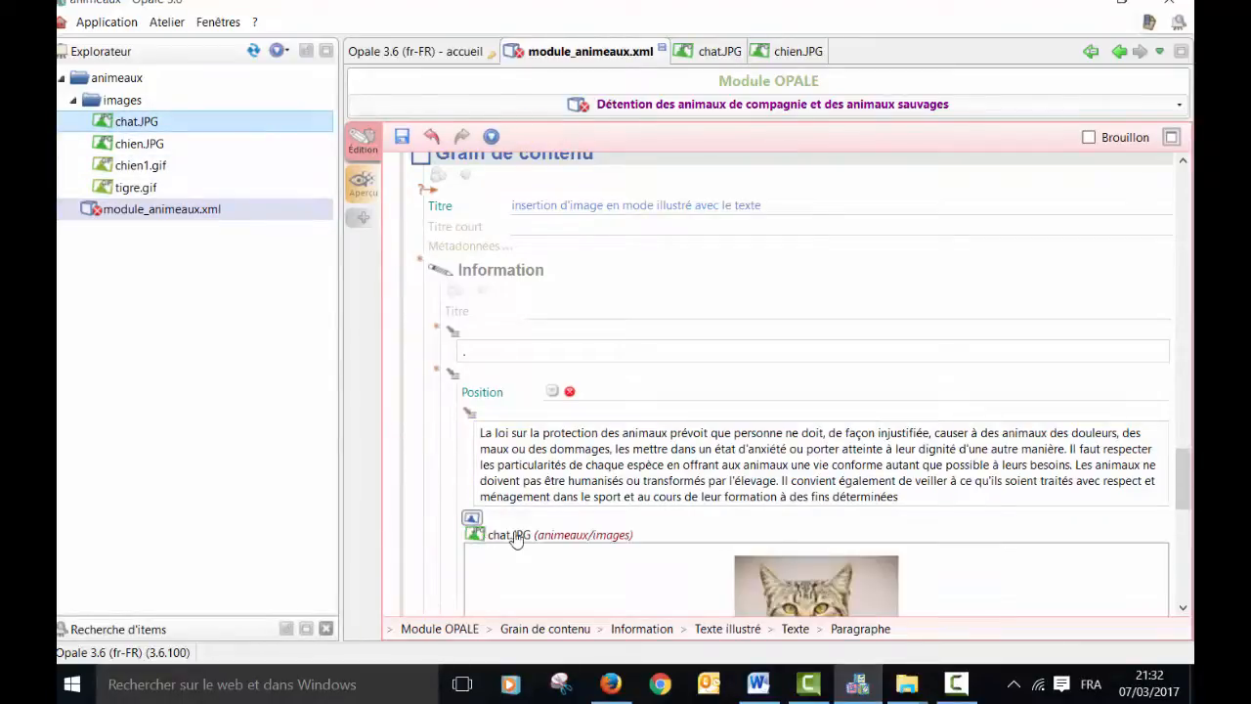
pyautogui.scroll(-3, 1180, 605)
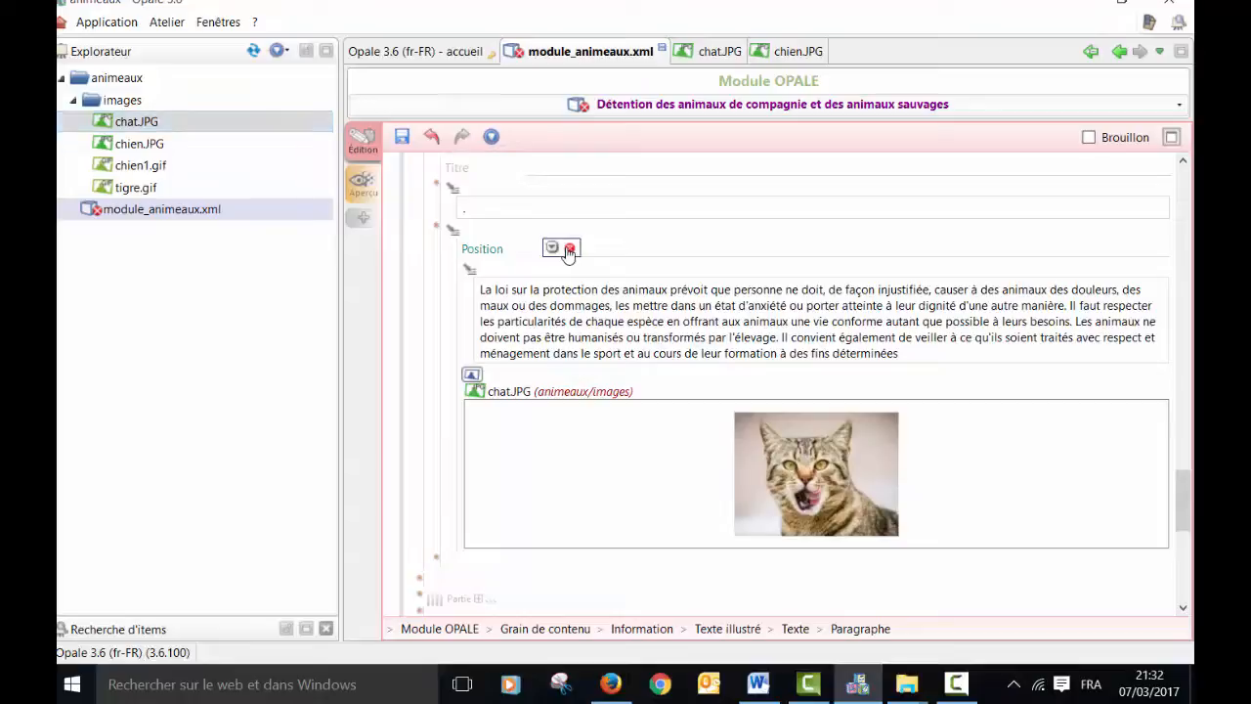
pyautogui.click(553, 249)
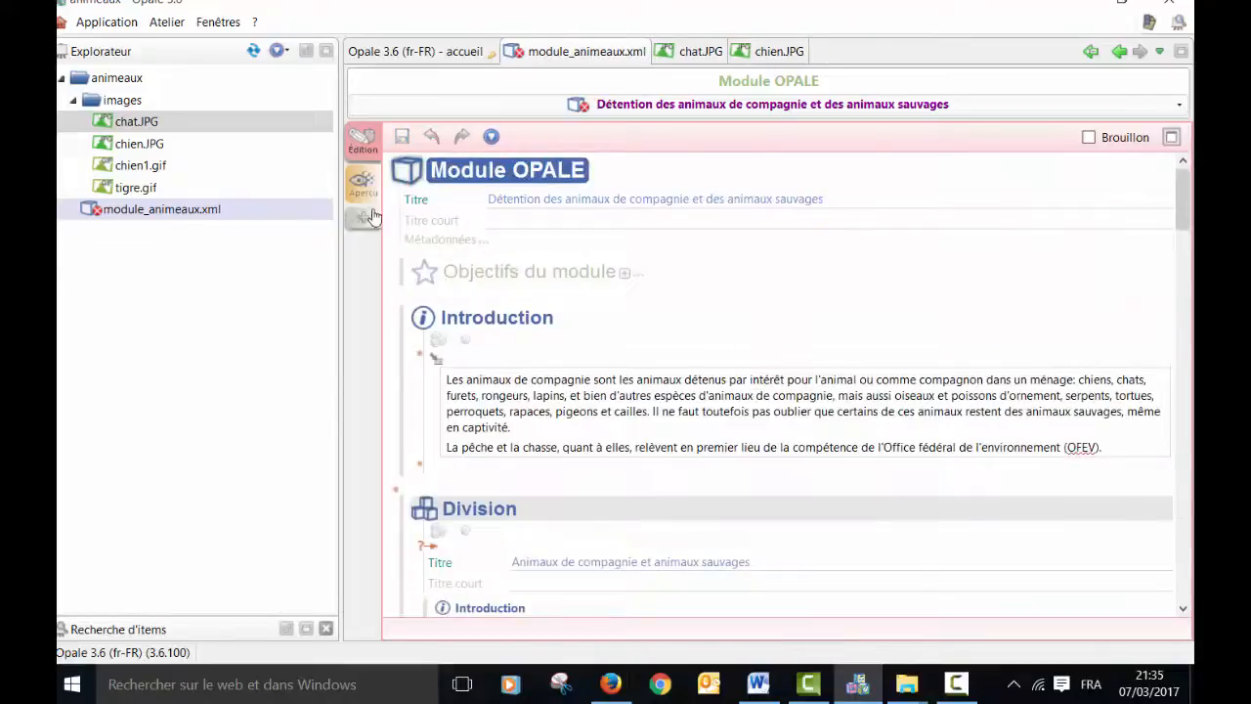
# Step: Open the module's web preview, start it and examine the image table on the "Manière de traiter les animaux" page
pyautogui.click(363, 185)
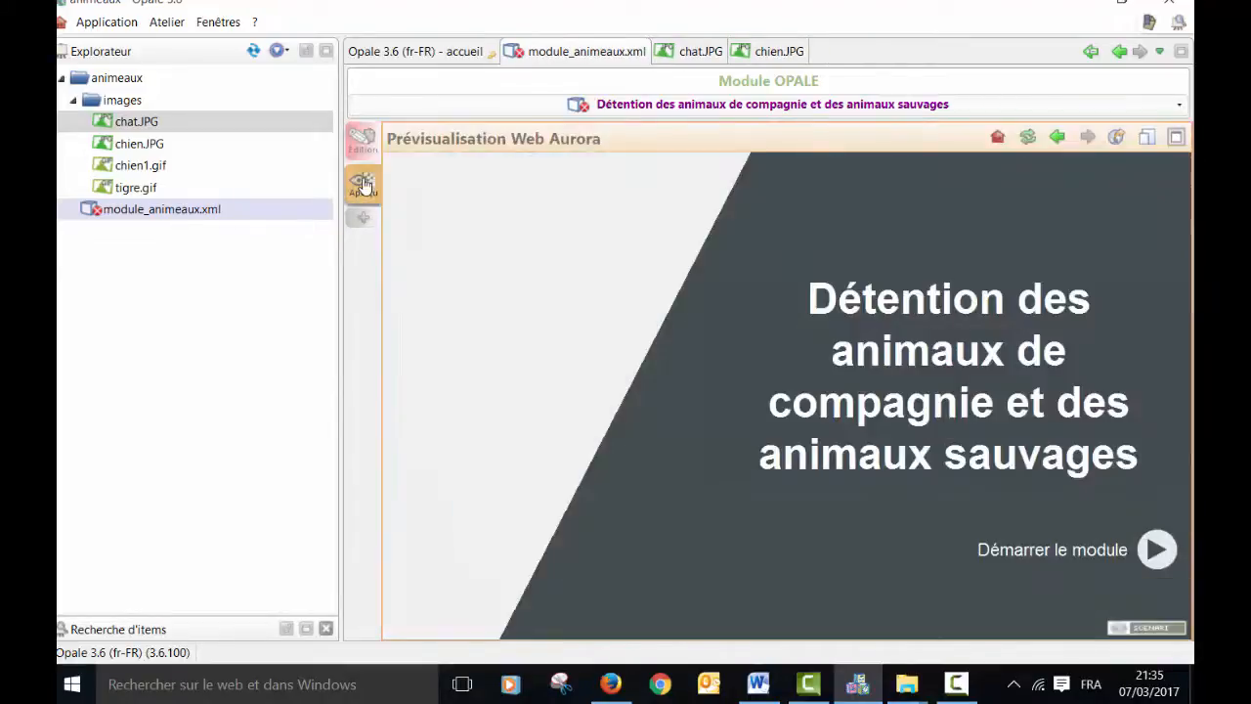
pyautogui.click(1157, 549)
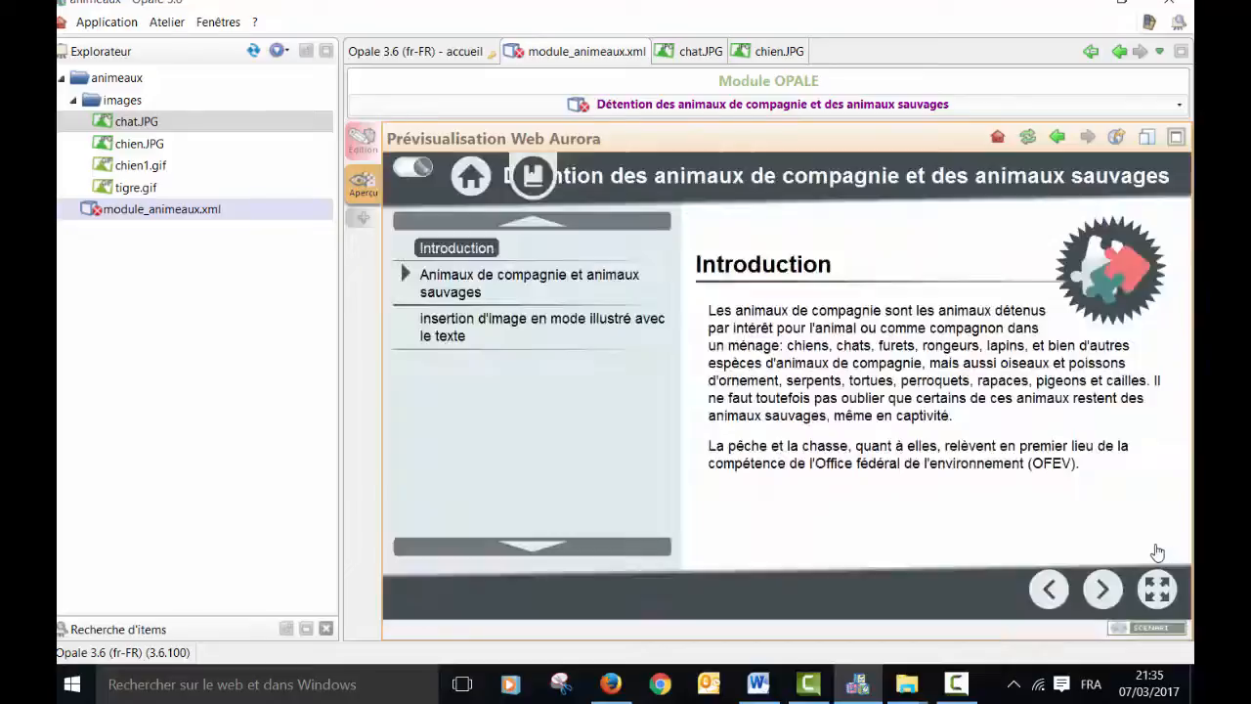
pyautogui.click(1101, 589)
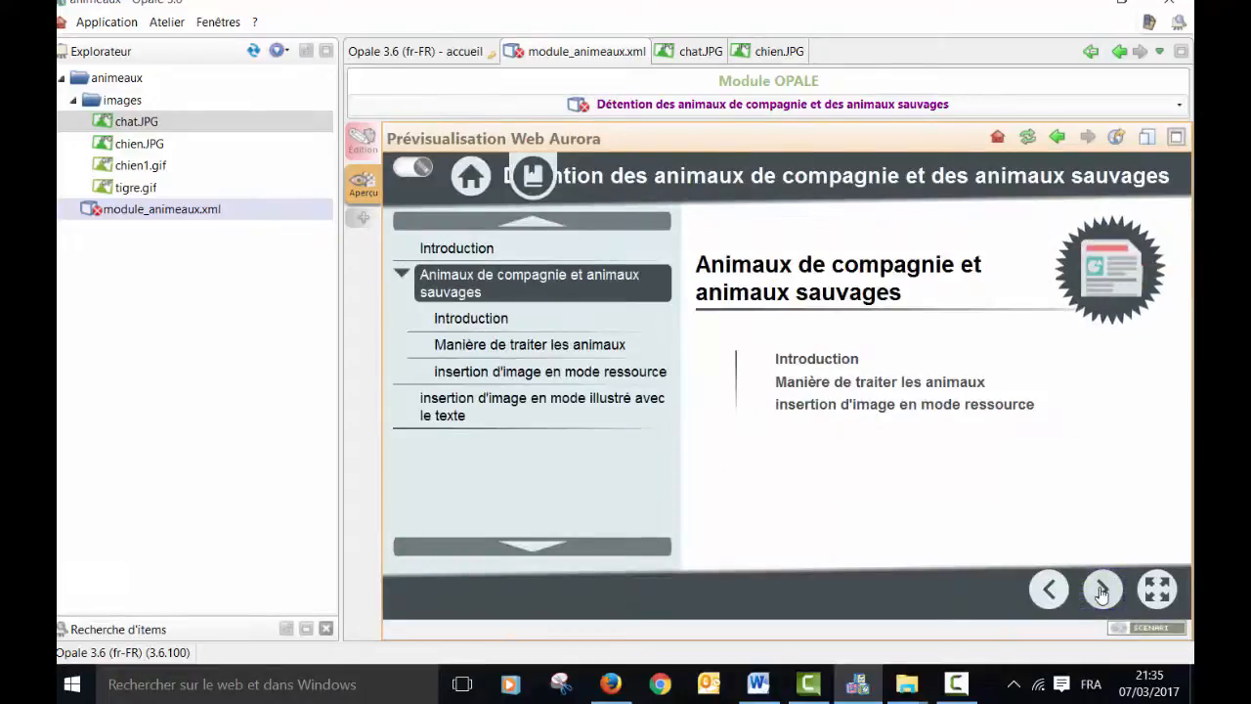
pyautogui.click(1102, 590)
pyautogui.click(1102, 589)
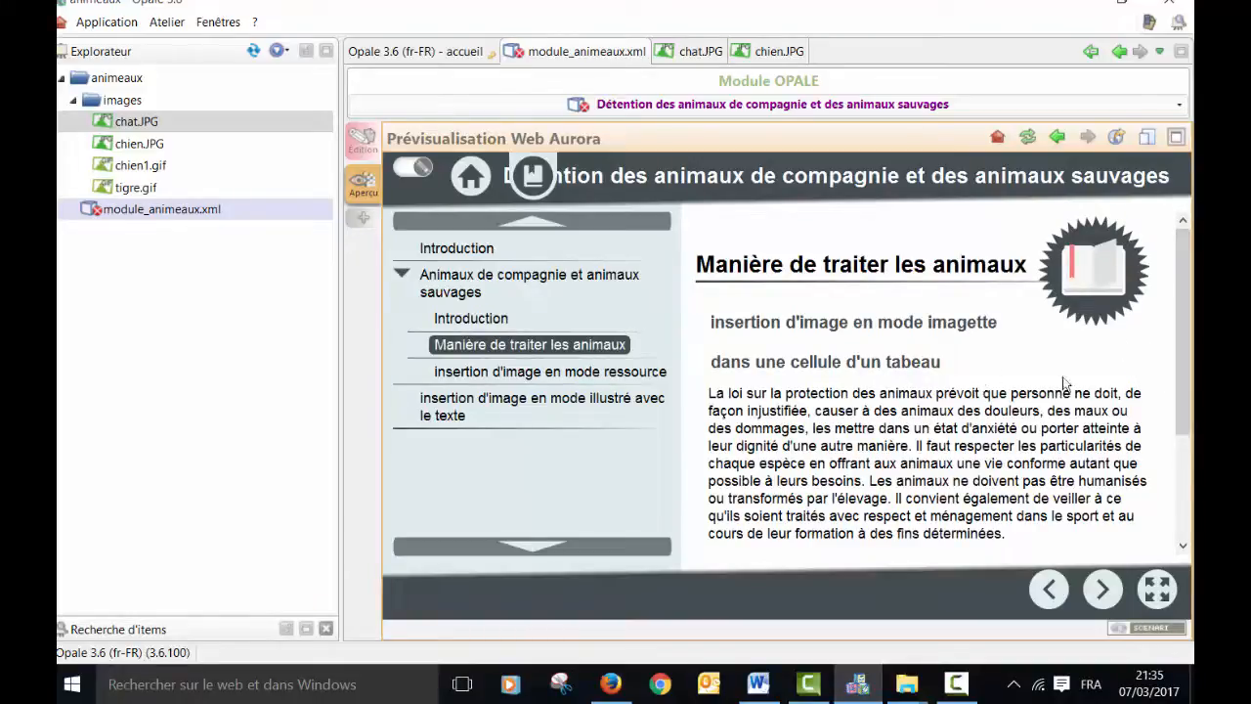
pyautogui.moveTo(1181, 395); pyautogui.dragTo(1181, 510)
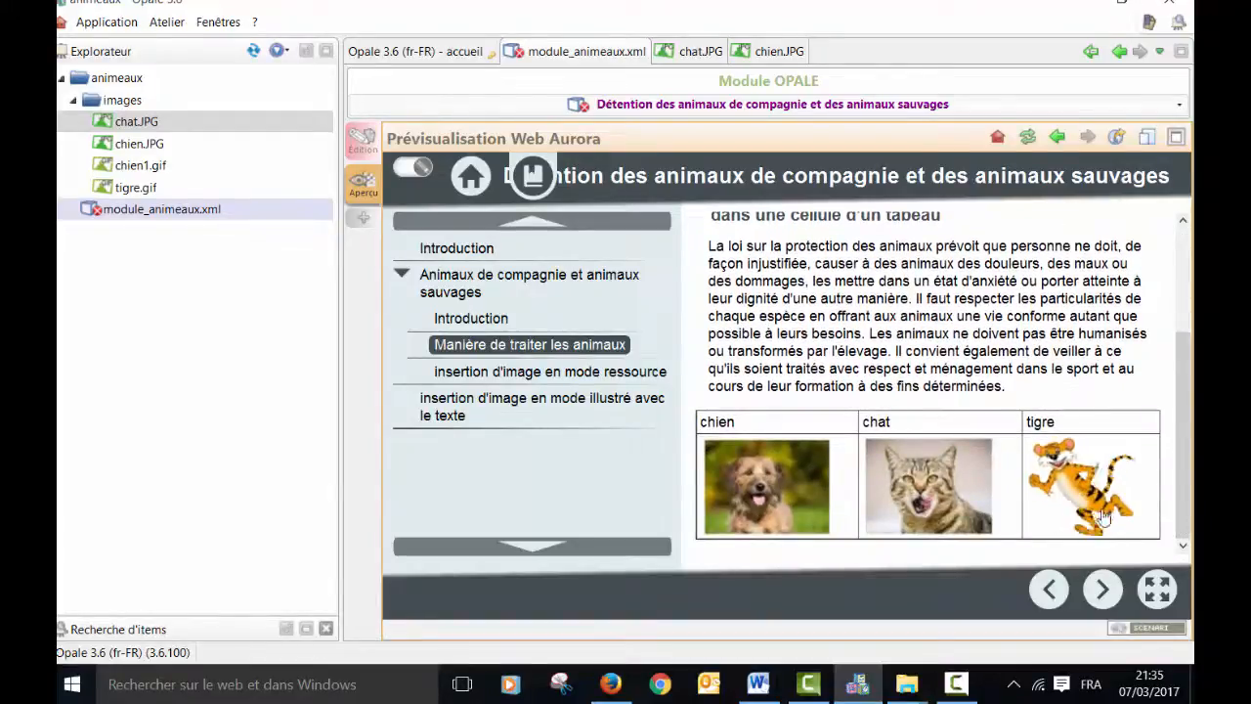
# Step: Examine the images on the preview pages "insertion d'image en mode ressource" and "insertion d'image en mode illustré avec le texte"
pyautogui.click(1102, 590)
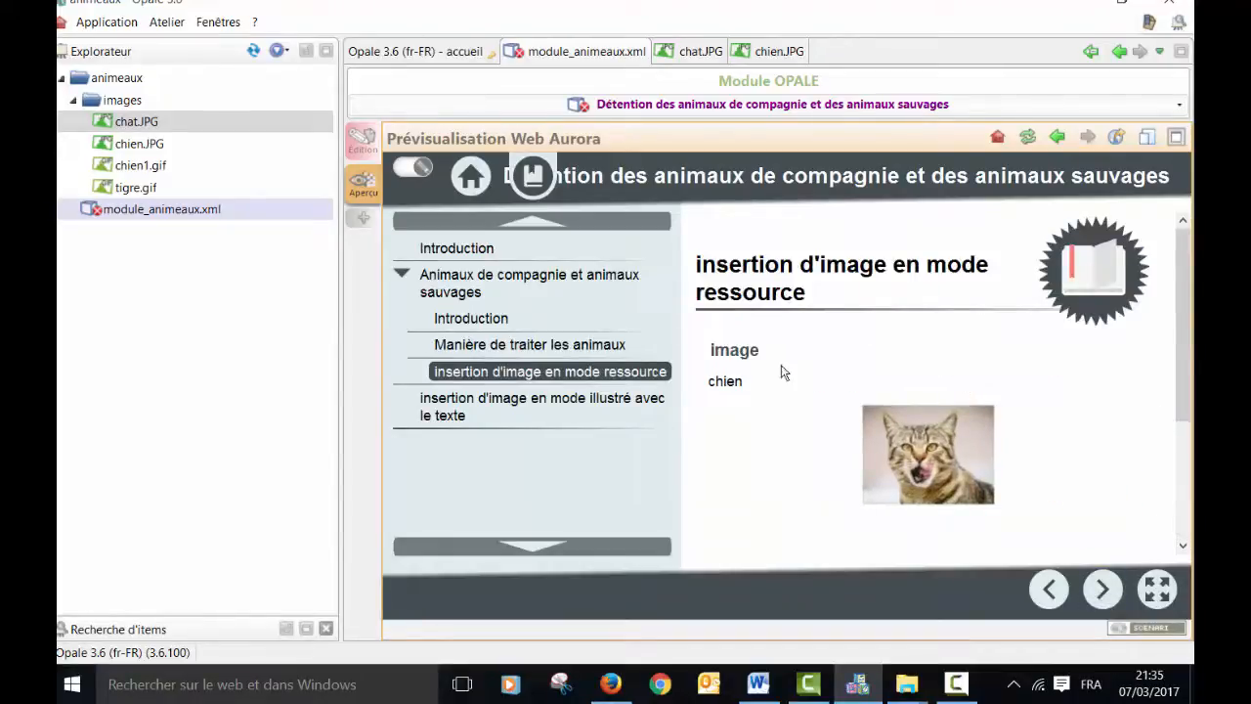
pyautogui.moveTo(1183, 336); pyautogui.dragTo(1180, 463)
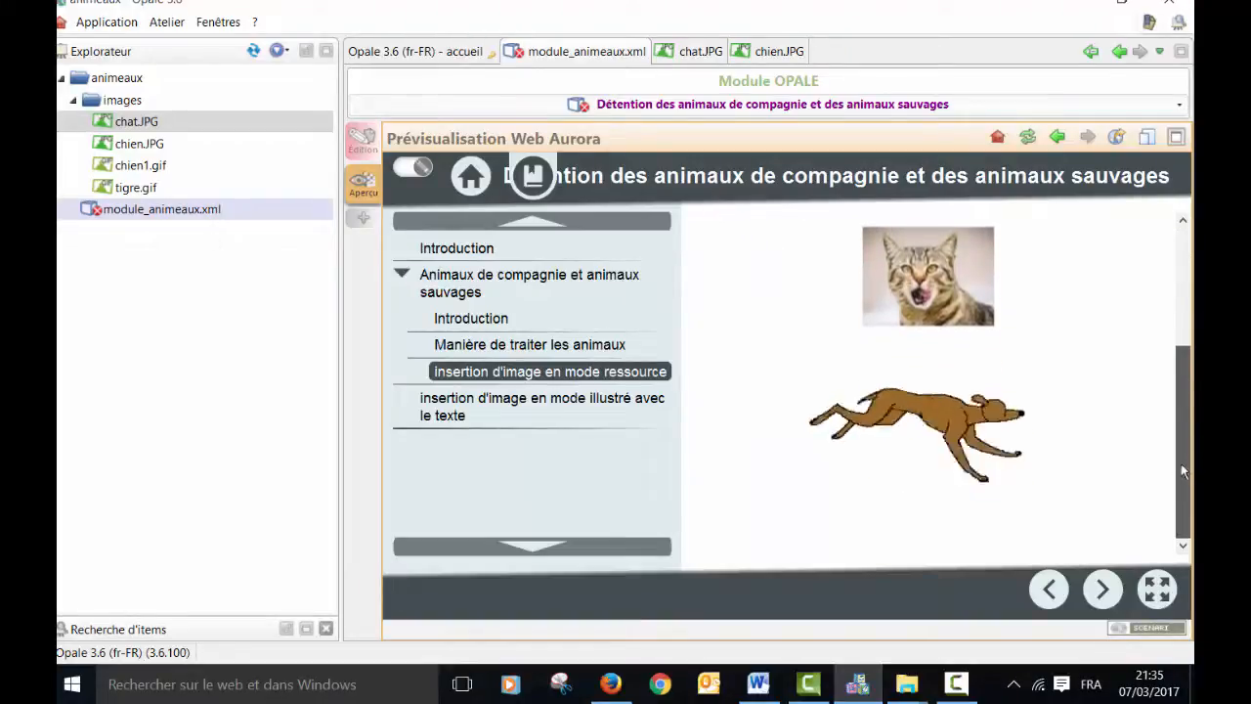
pyautogui.click(1101, 589)
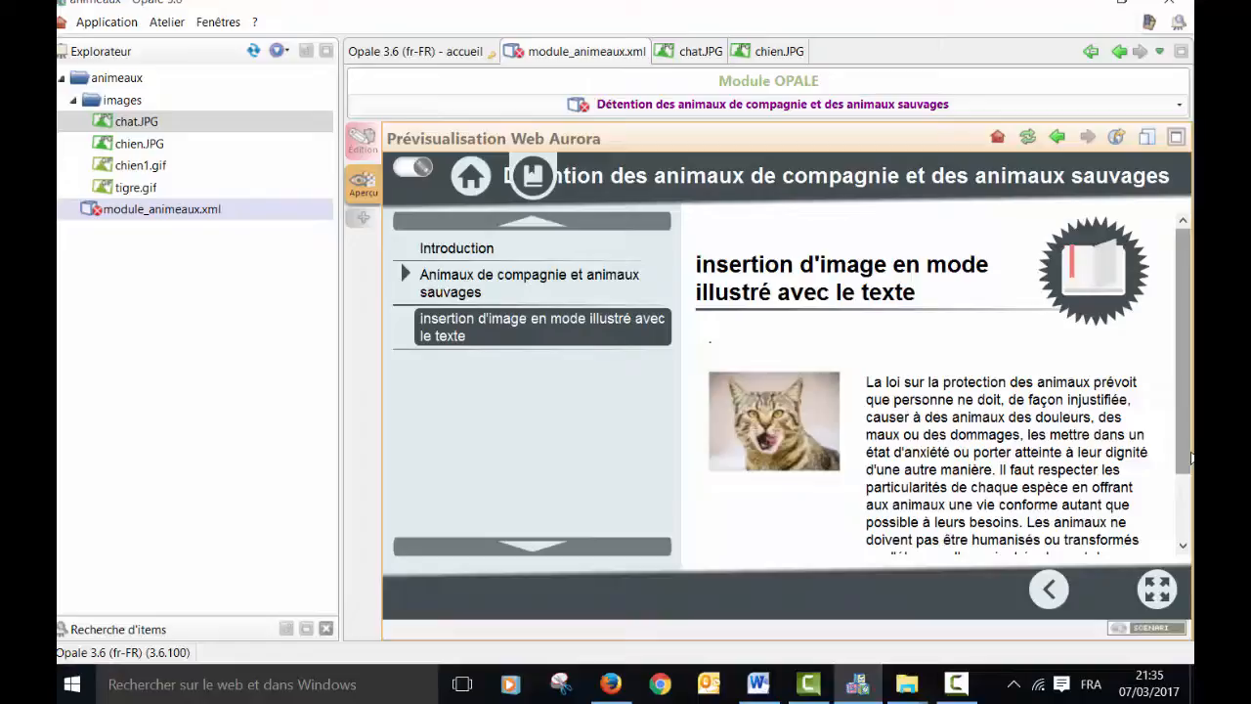
pyautogui.scroll(-1, 1040, 421)
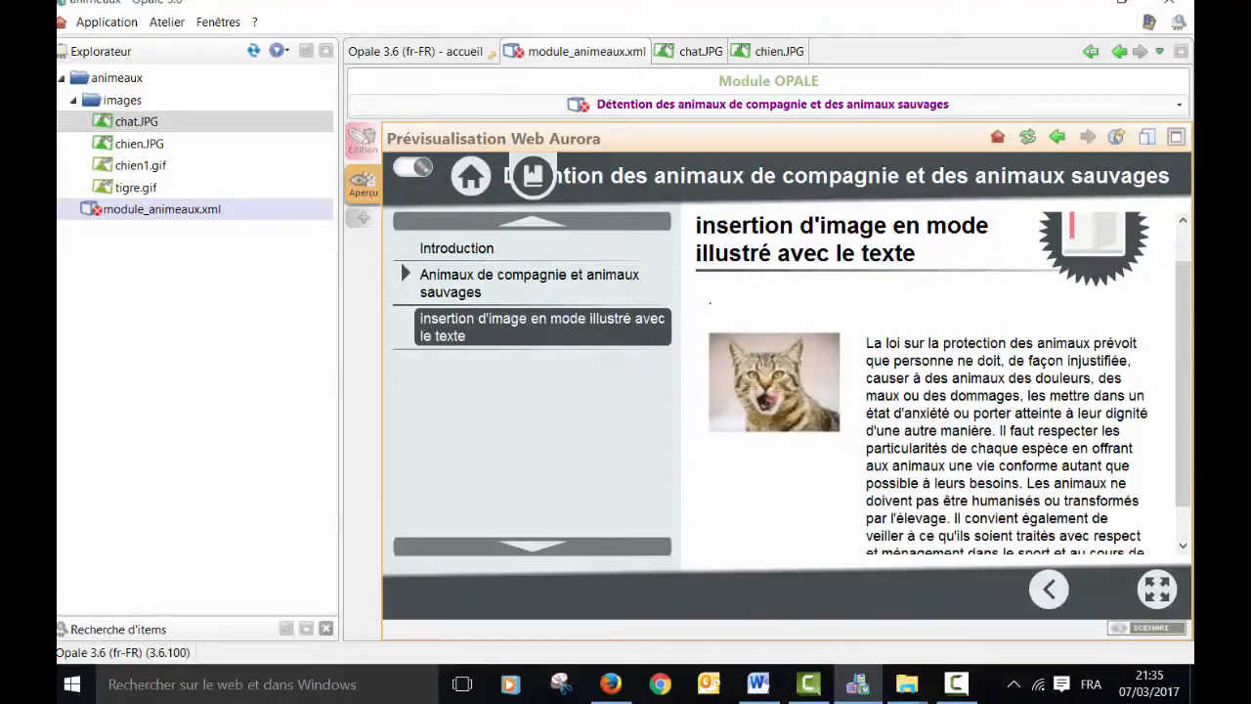
pyautogui.scroll(-1, 1183, 461)
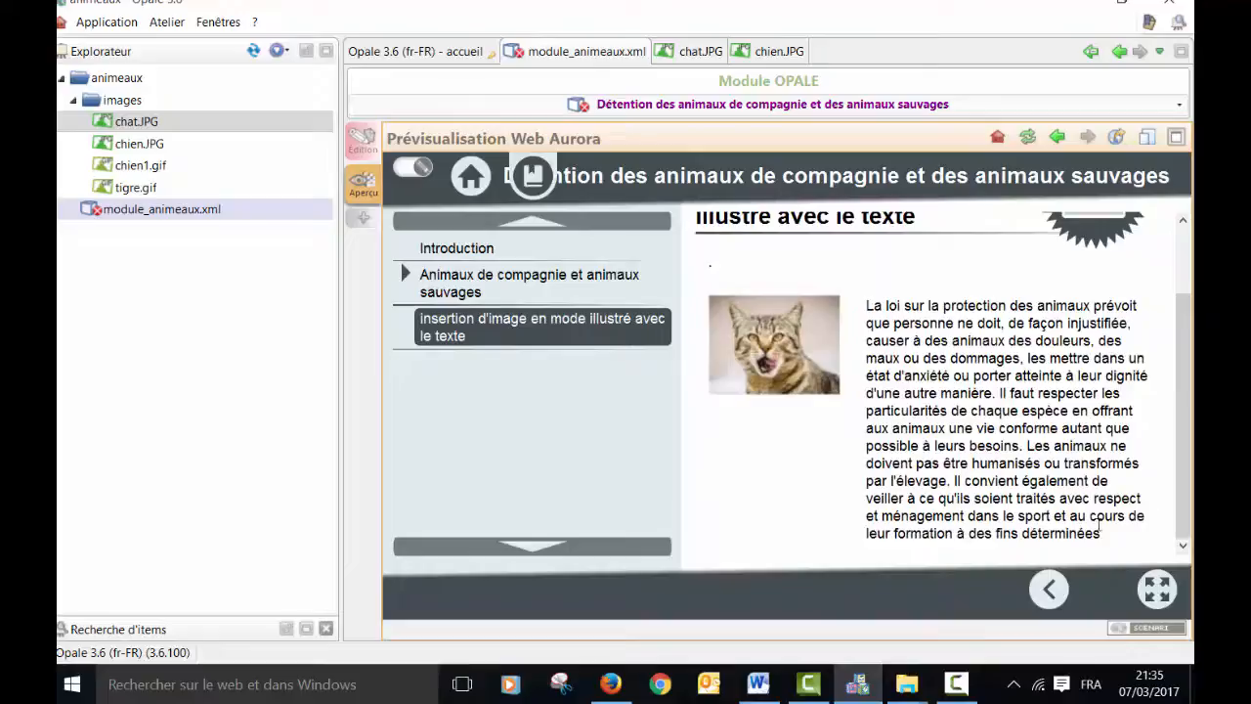
pyautogui.moveTo(965, 687)
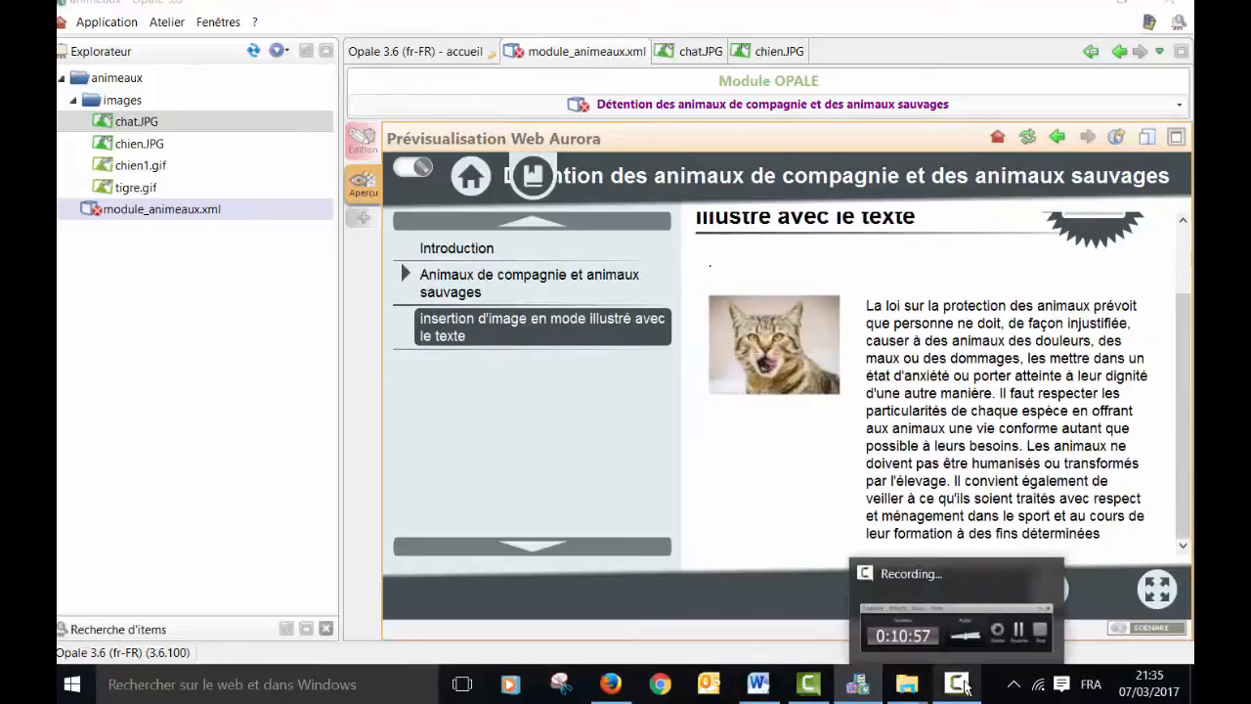